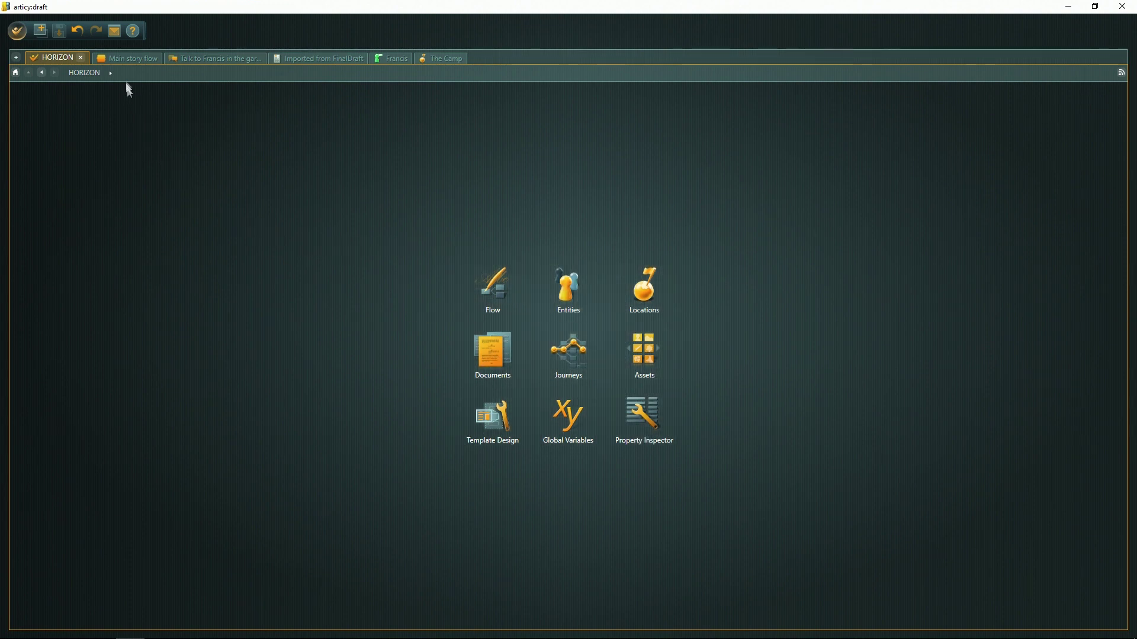
Browse the Main story flow, the Talk to Francis dialogue and the script imported from FinalDraft.
click(122, 59)
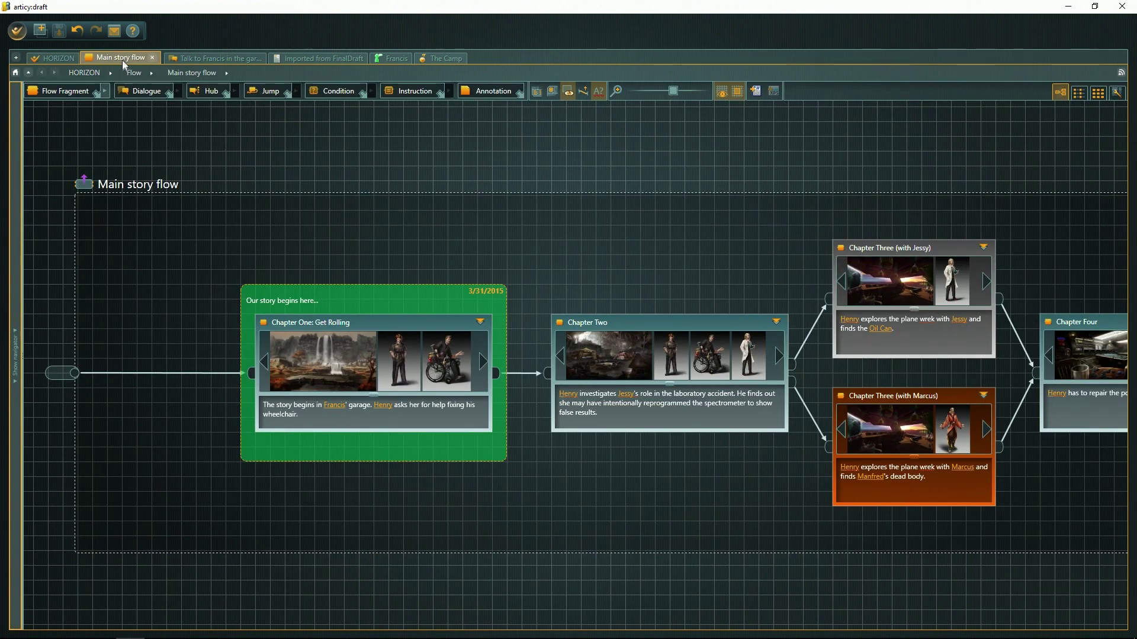
click(206, 58)
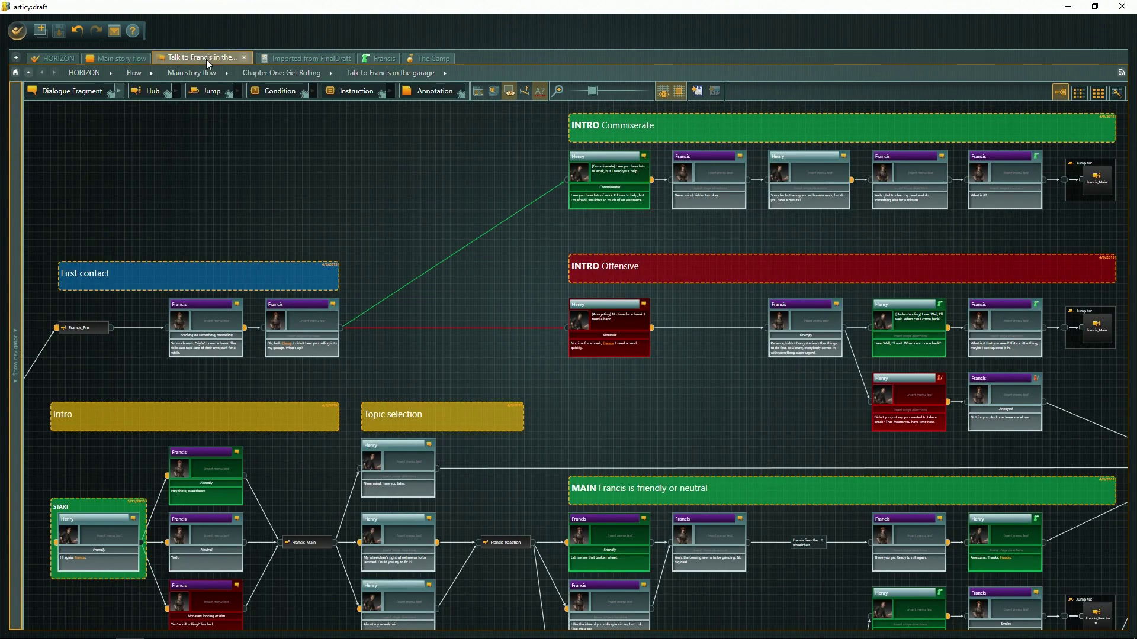
click(281, 58)
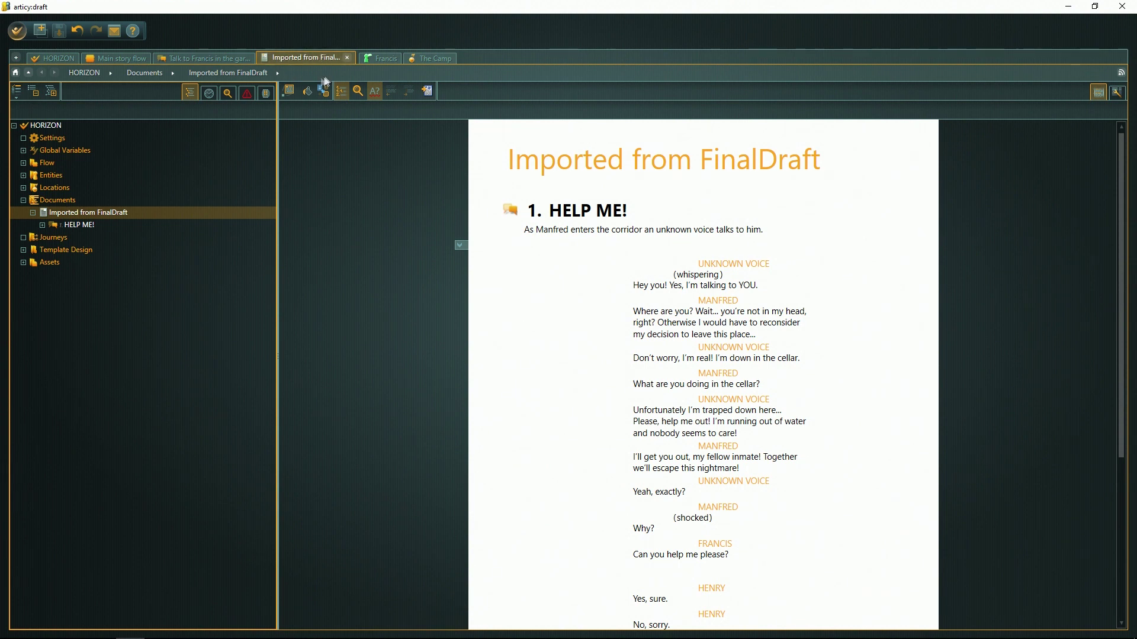
View the Francis character and Oil Can item entities, then The Camp location map.
click(382, 59)
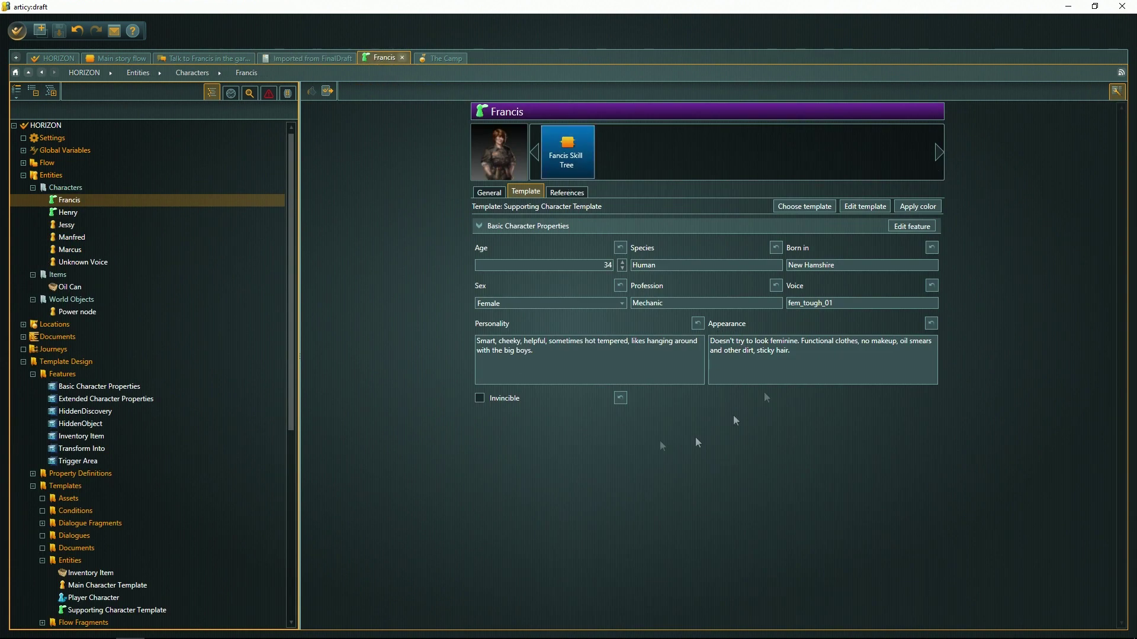
click(70, 287)
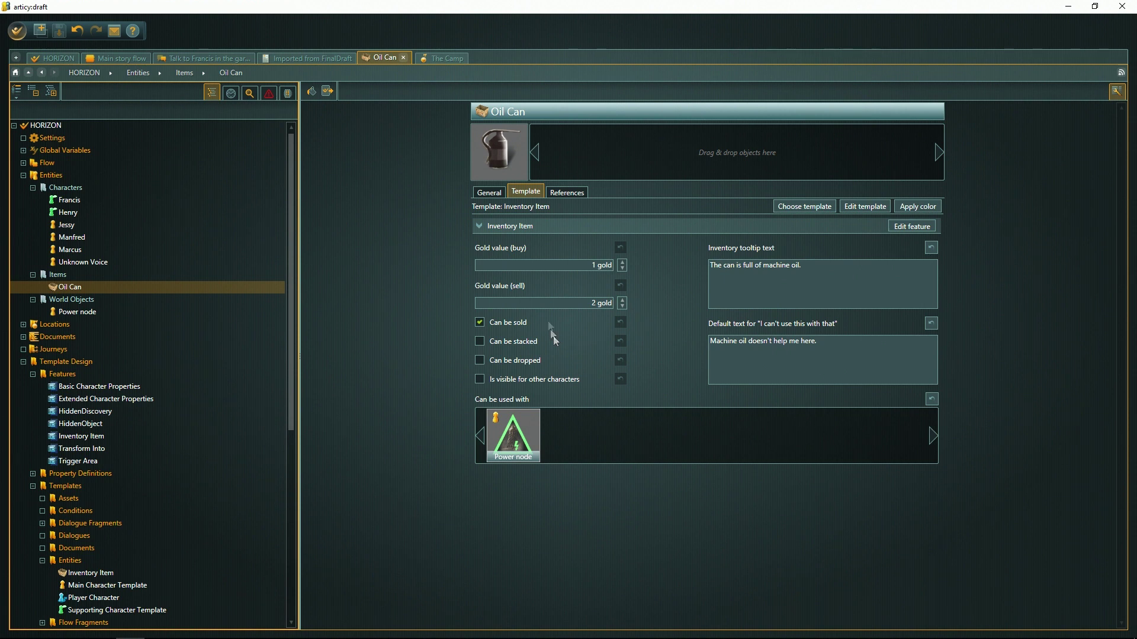
click(453, 58)
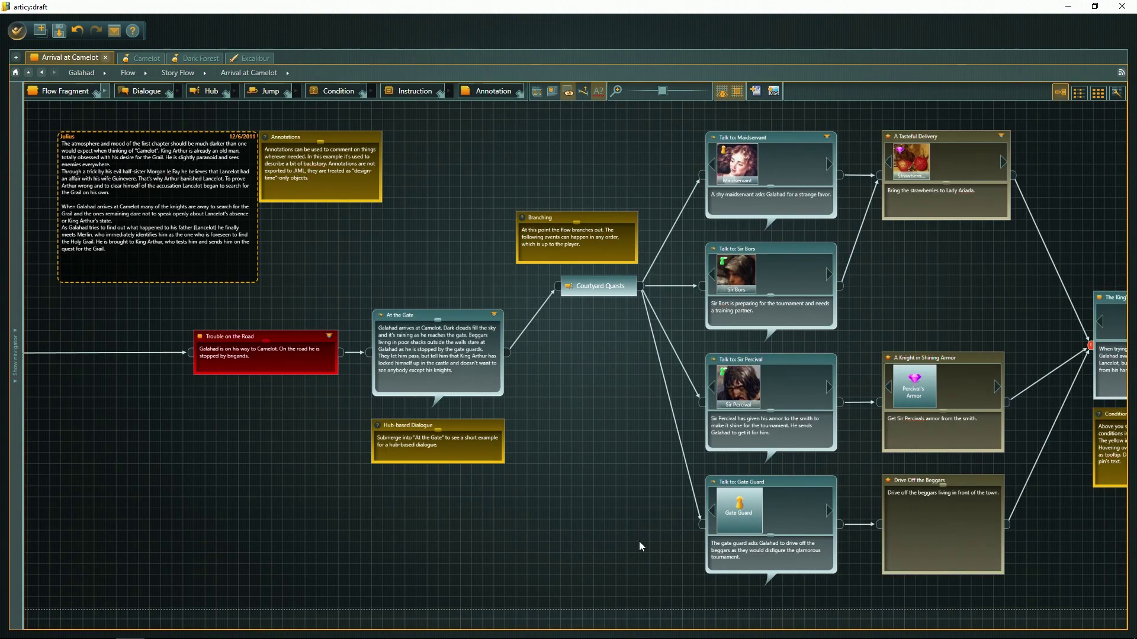
Pan the Arrival at Camelot flow, view the Camelot and Dark Forest maps, then Excalibur's sale value.
drag(638, 541, 233, 550)
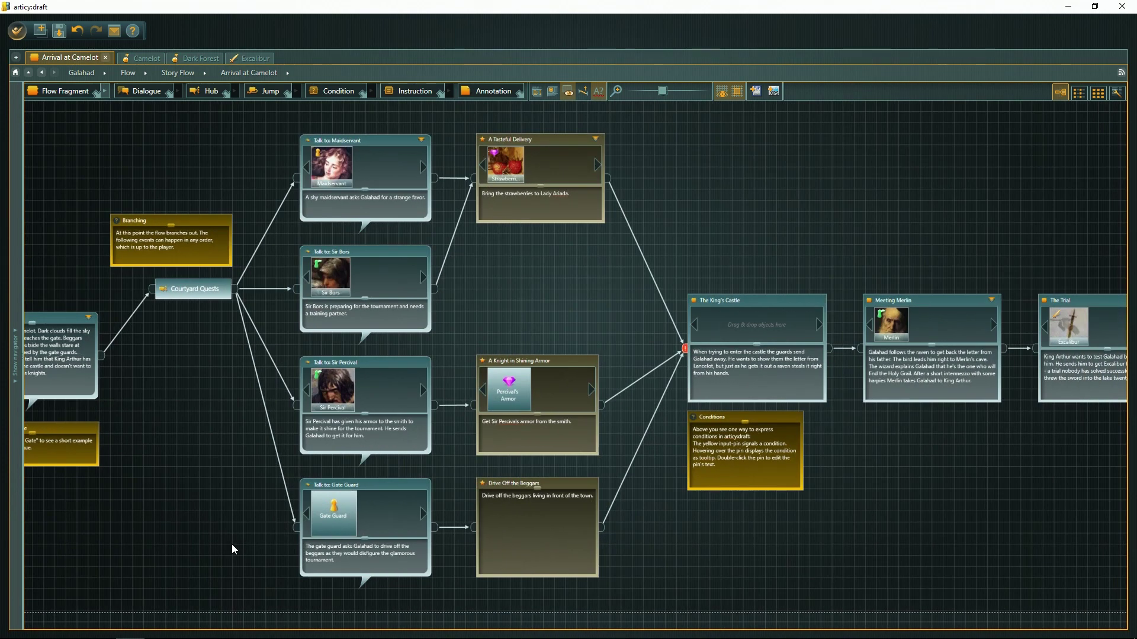
click(133, 62)
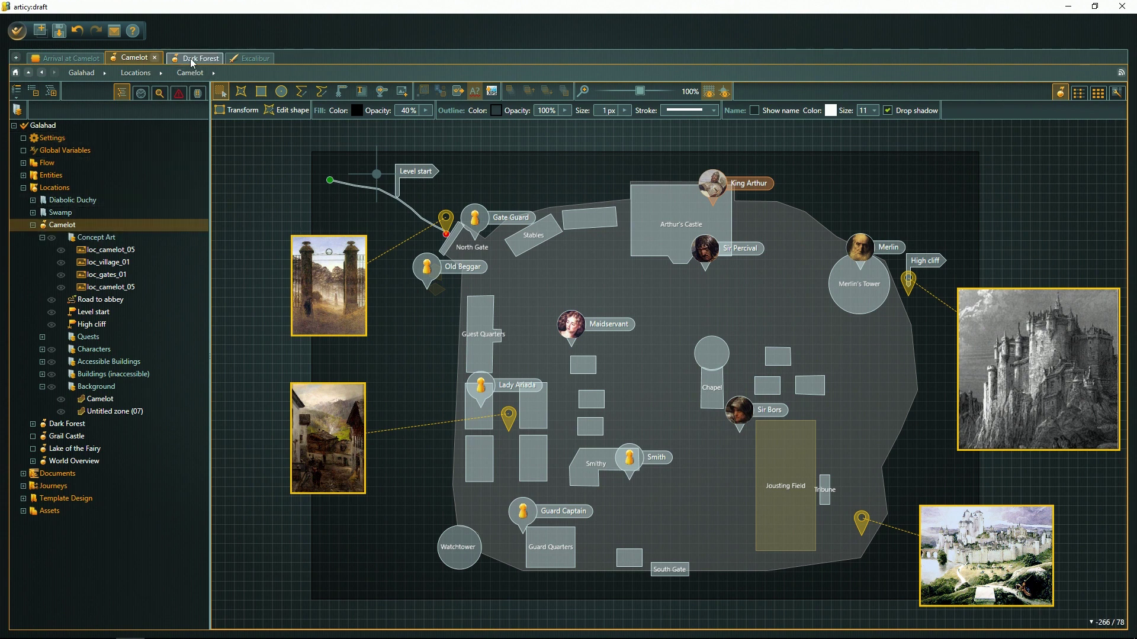
click(190, 58)
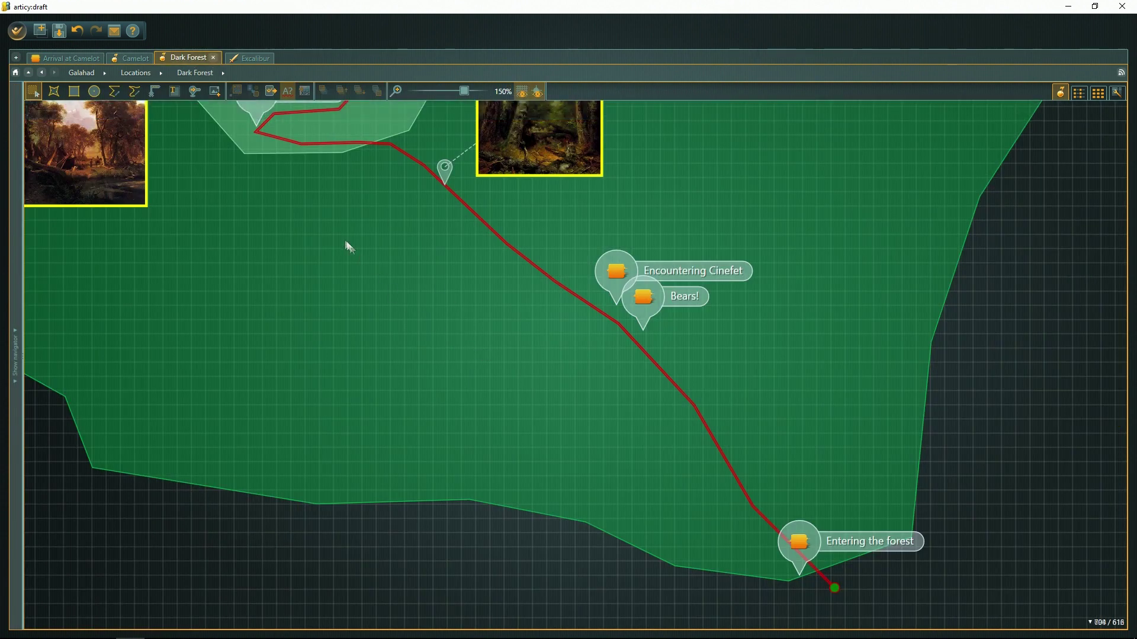
drag(338, 236, 352, 620)
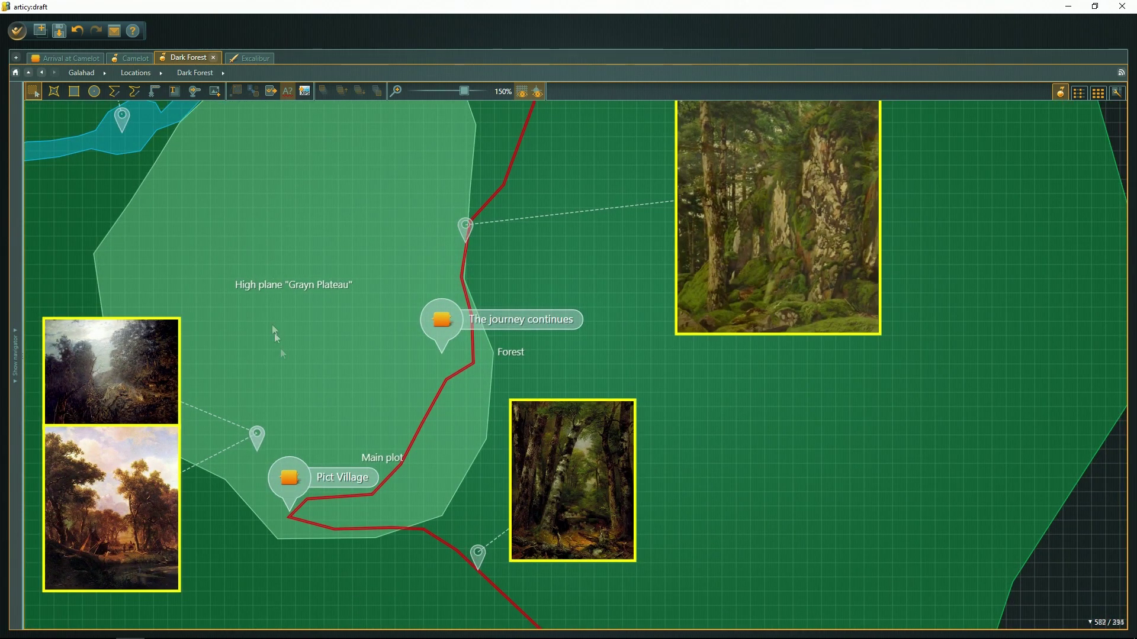
click(251, 60)
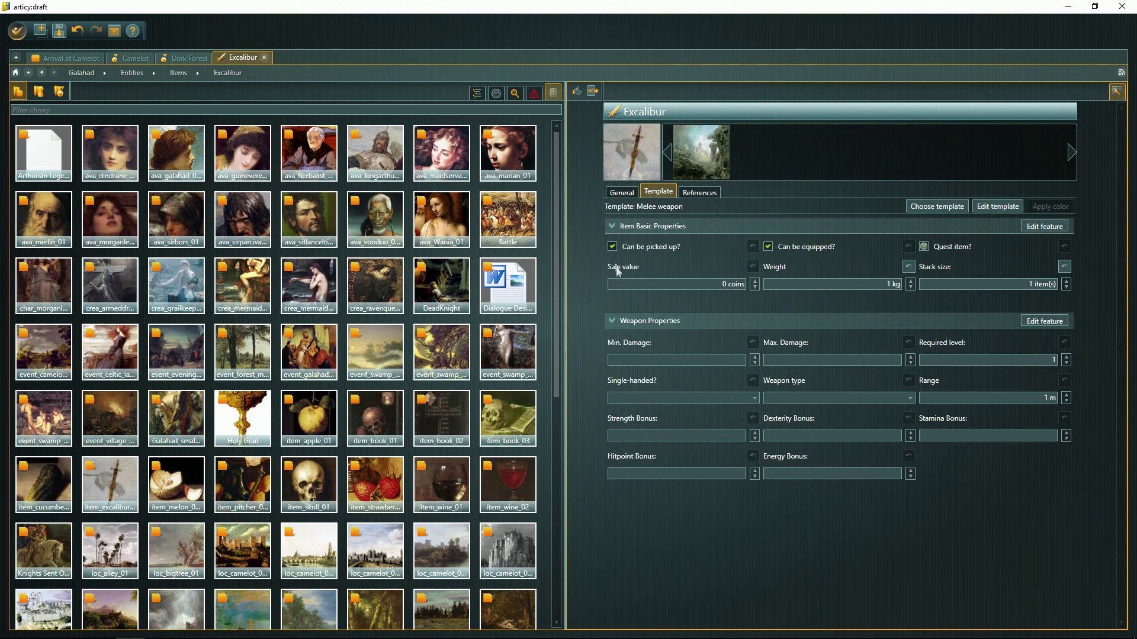
click(734, 285)
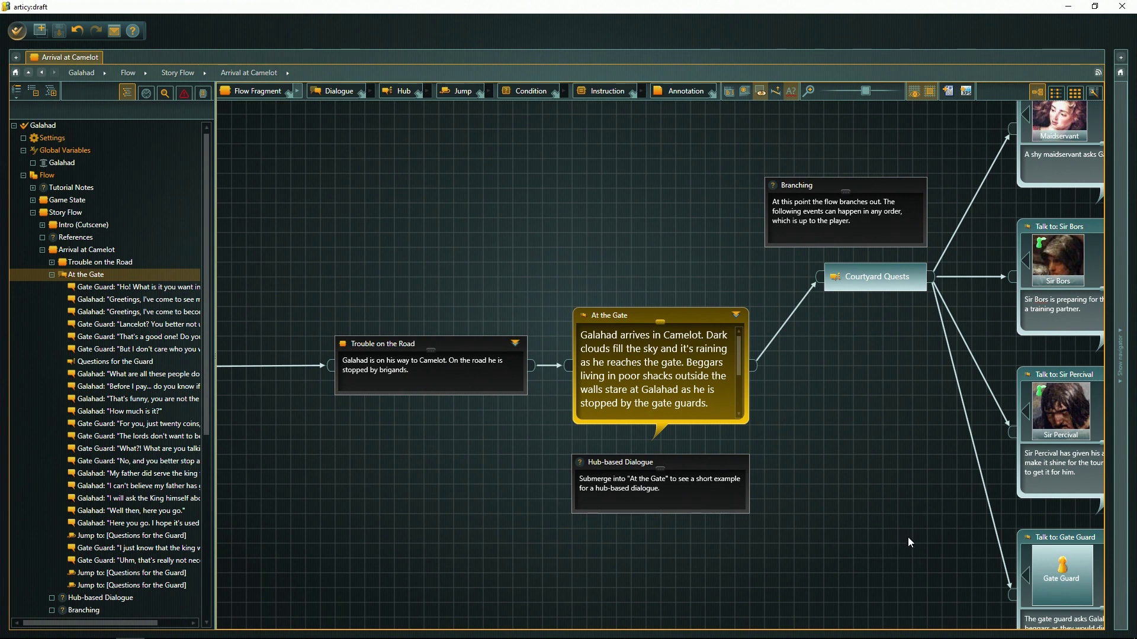
Pan to reveal the quest nodes after Courtyard Quests and select the At the Gate fragment.
drag(913, 538, 649, 538)
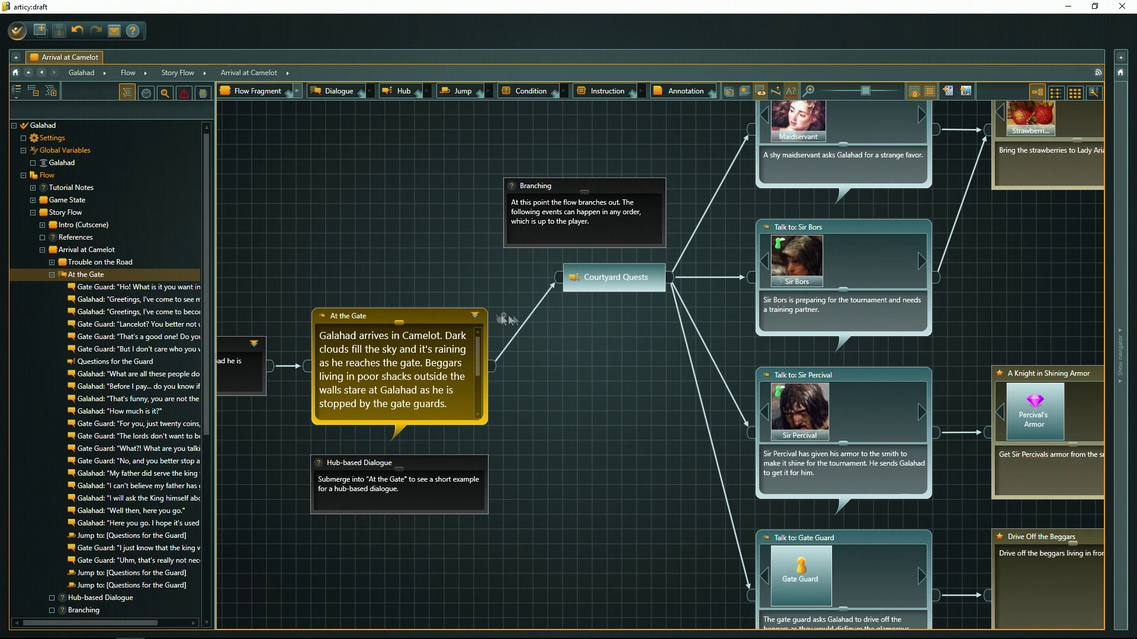
click(479, 321)
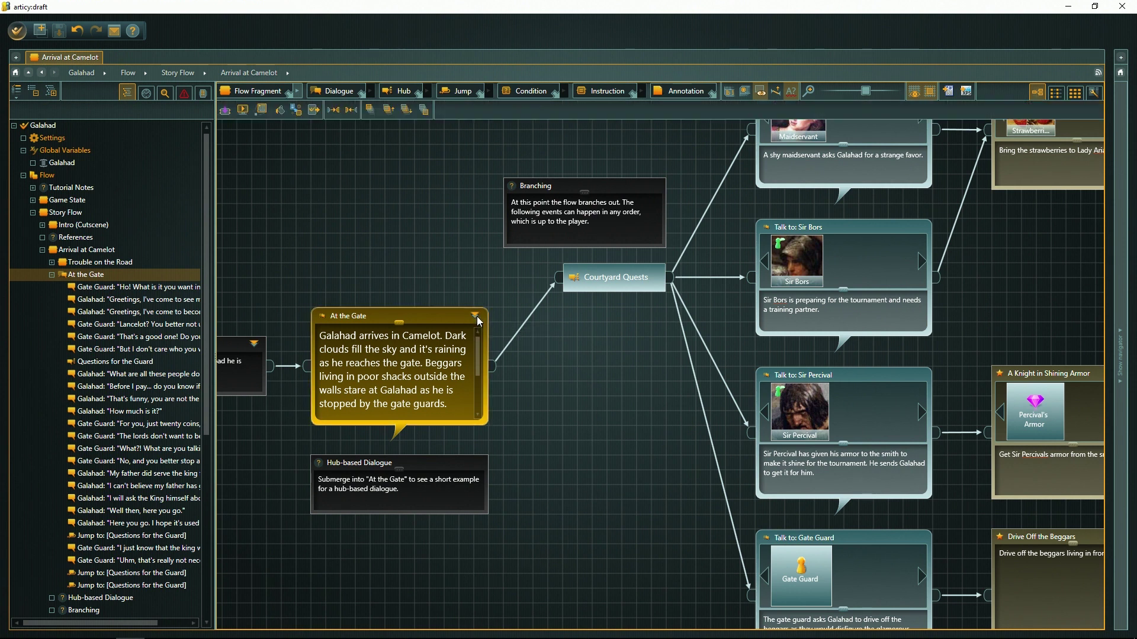
Enter At the Gate, zoom out over its graph, and show the Arriving at Camelot document alongside.
click(479, 321)
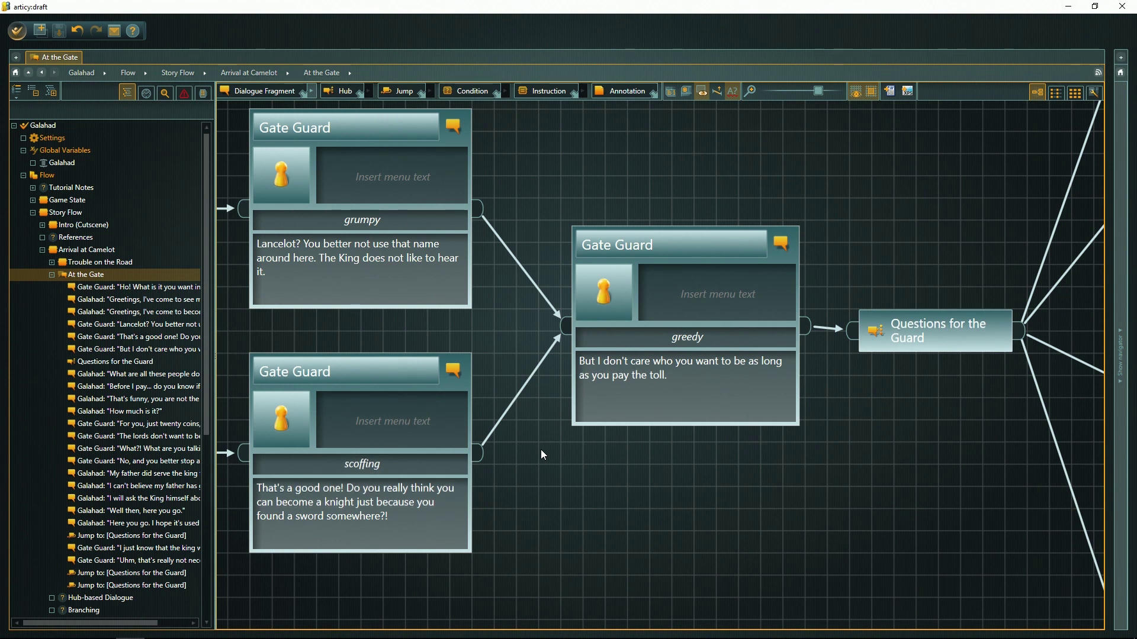
drag(536, 456, 1026, 483)
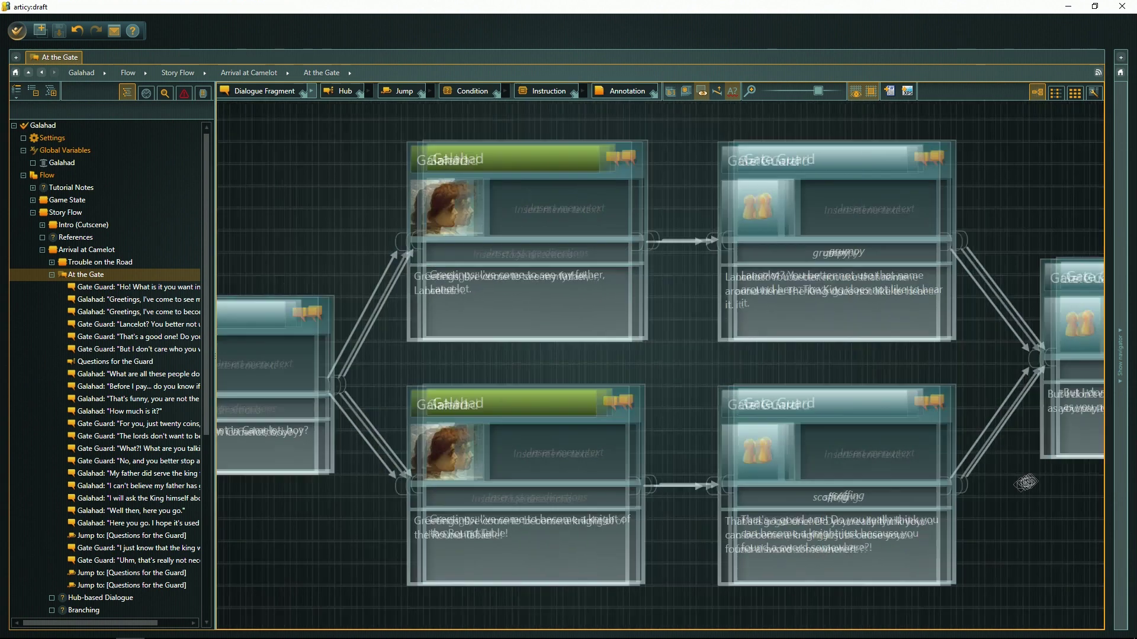
scroll(385, 368, down, 5)
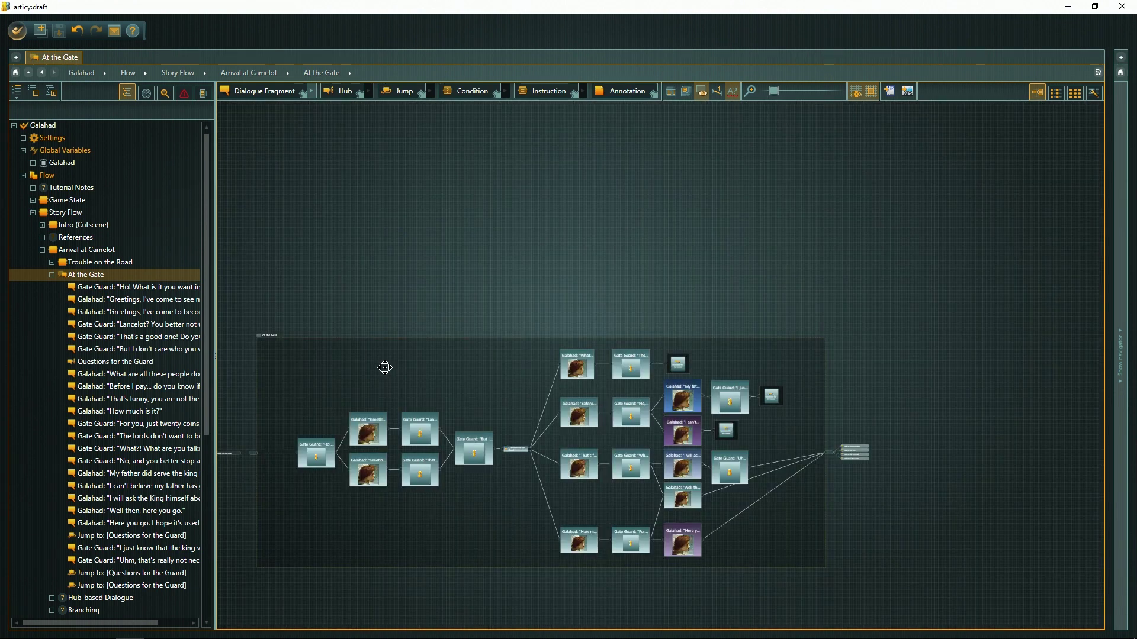
scroll(386, 372, down, 4)
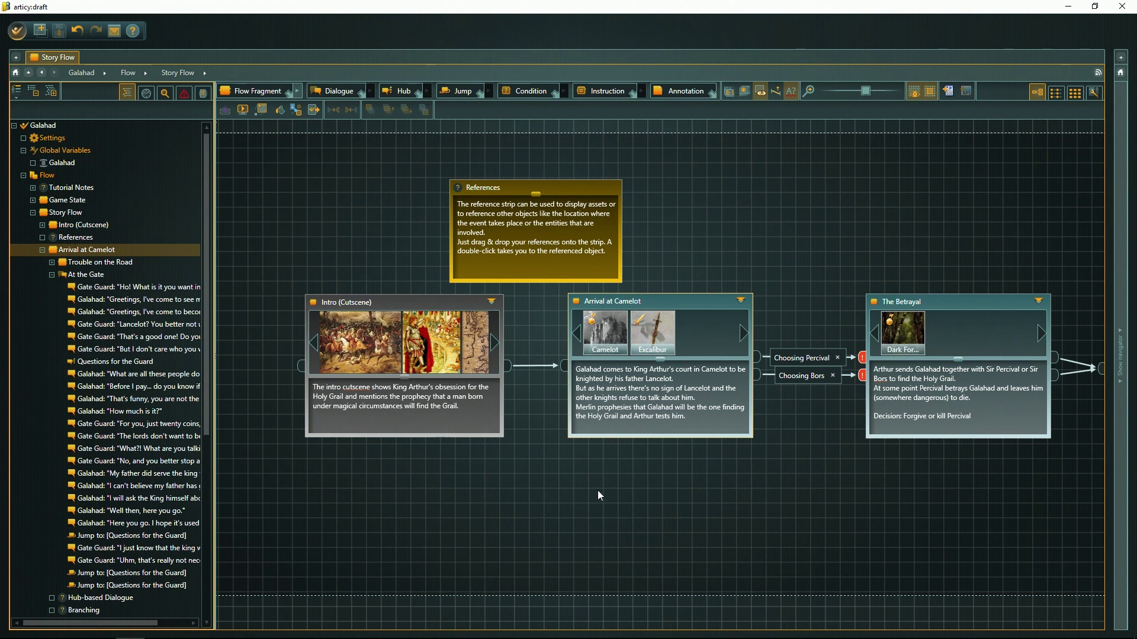
click(1112, 447)
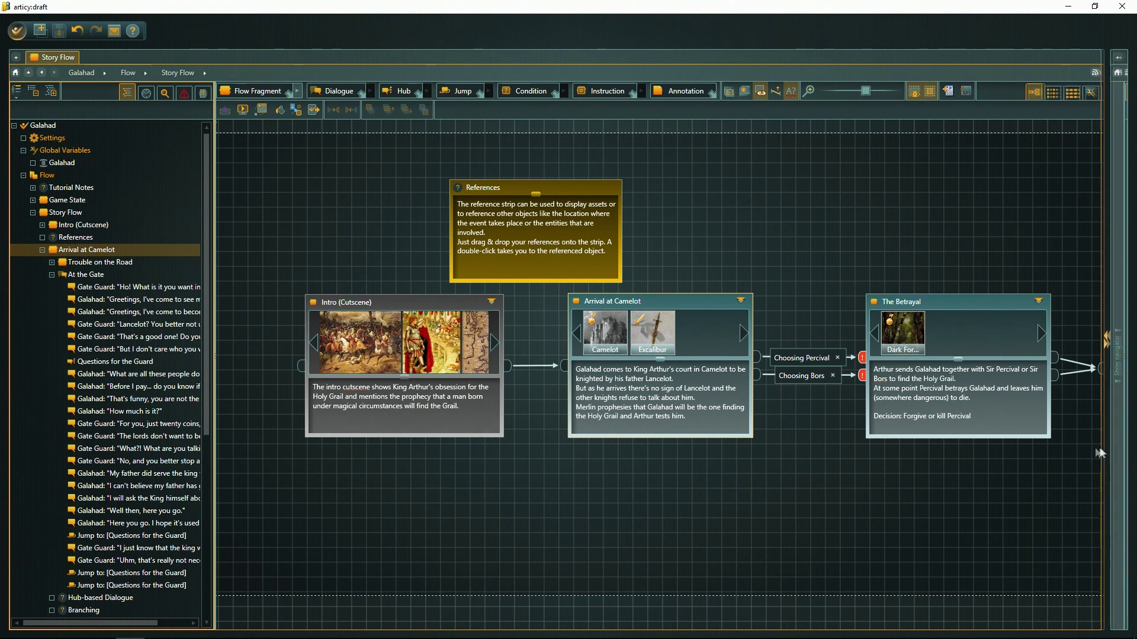
Widen the dialogue document and convert its At the Gate section into a flow node.
drag(741, 448, 525, 448)
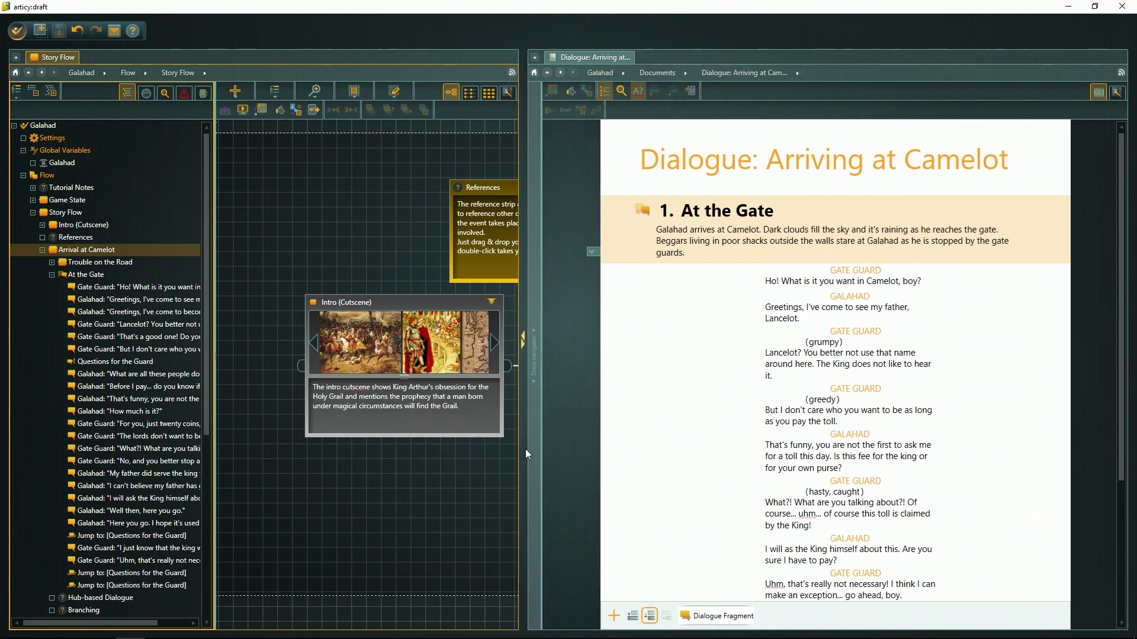
click(624, 240)
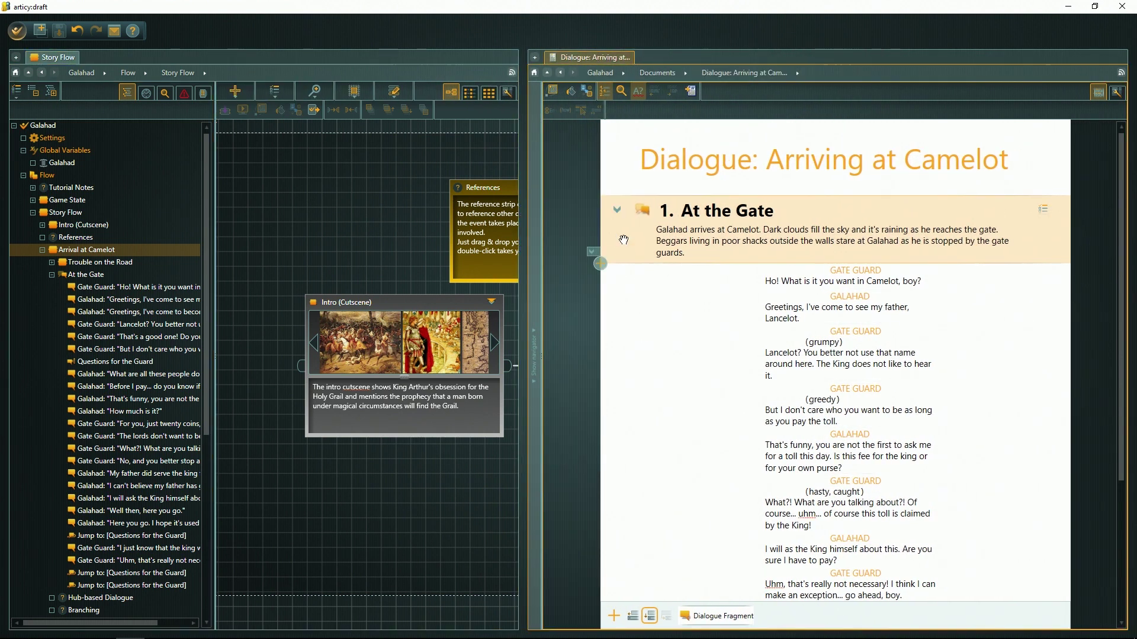
drag(623, 240, 296, 512)
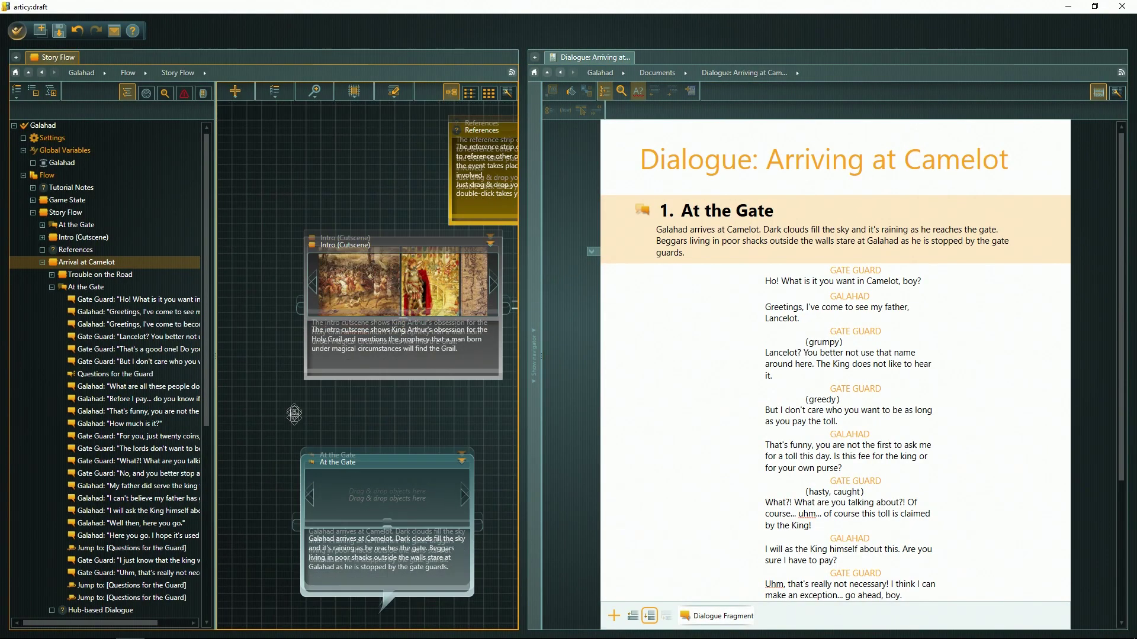
scroll(294, 413, down, 2)
Set the condition Galahad.HasMetMentor on Galahad's input pin.
click(461, 292)
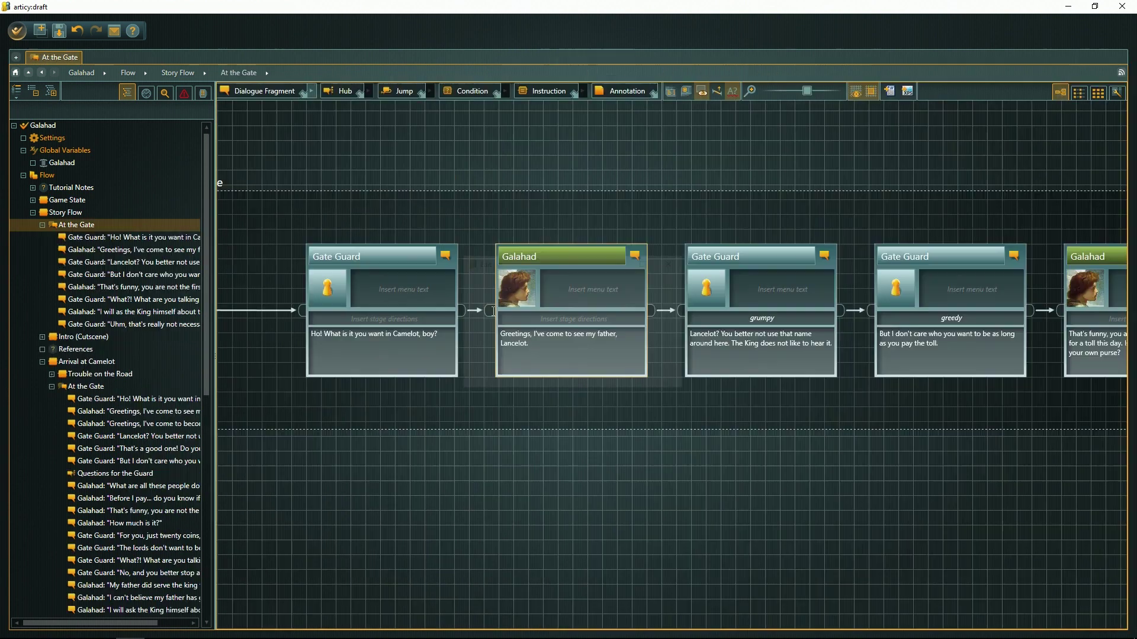
text(Galahad.HasMetMentor == true)
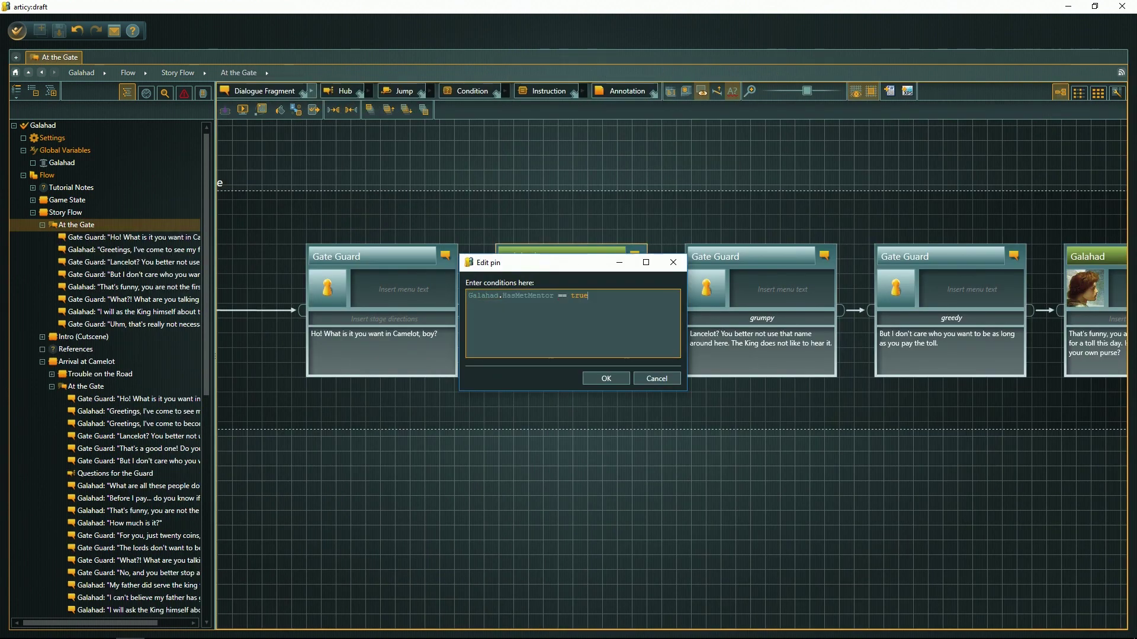
click(596, 375)
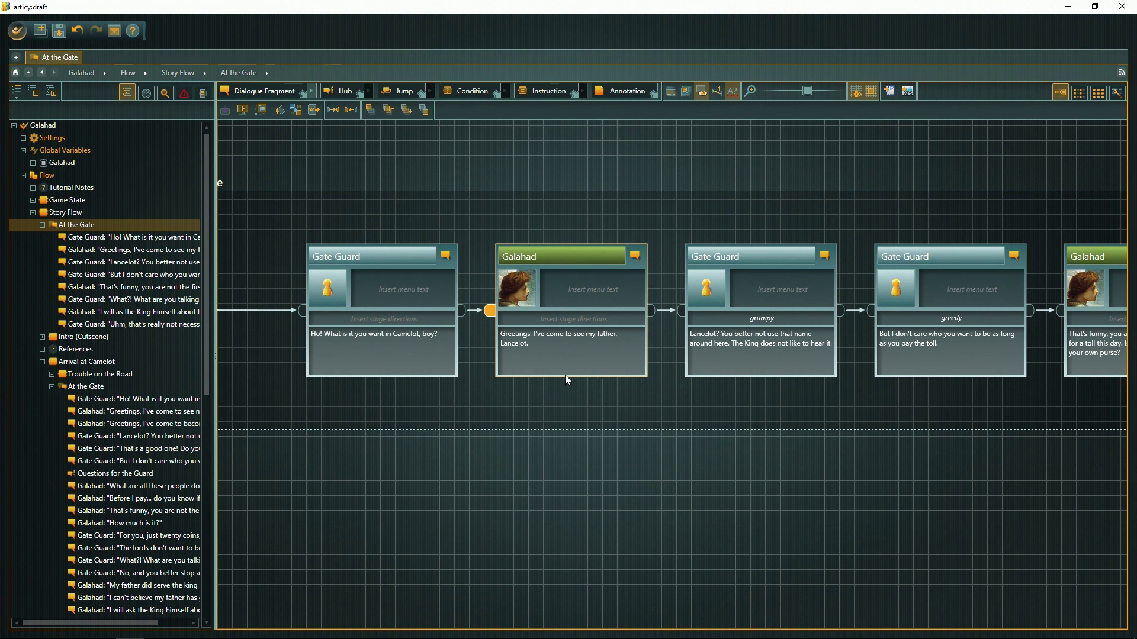
Play the dialogue from the first Gate Guard line through to his greedy reply.
click(364, 261)
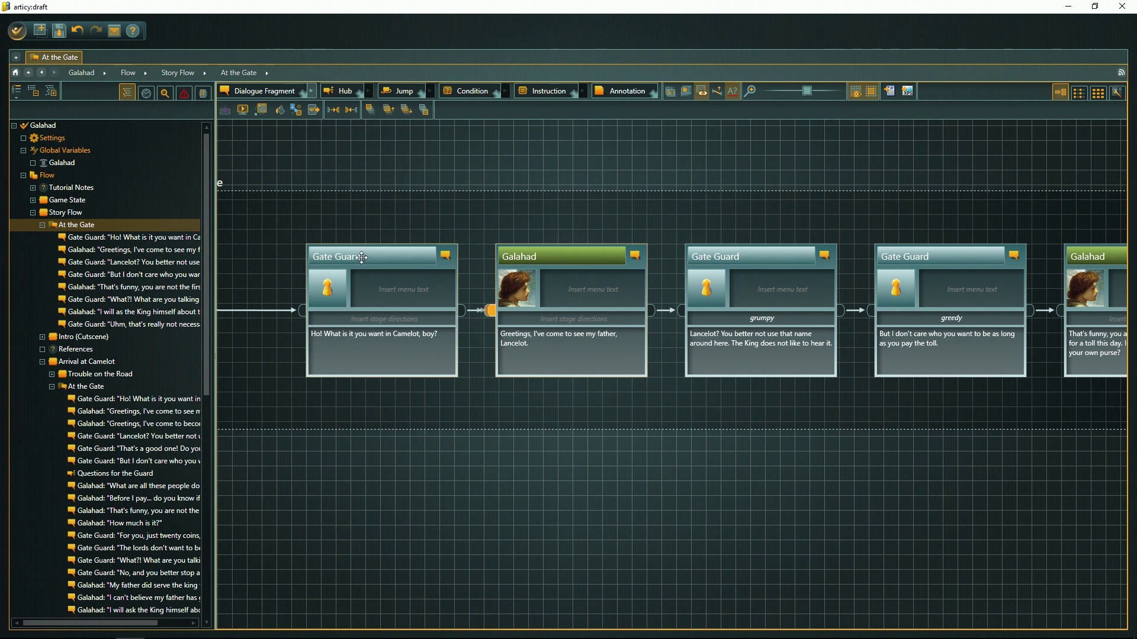
click(242, 110)
click(813, 593)
click(812, 593)
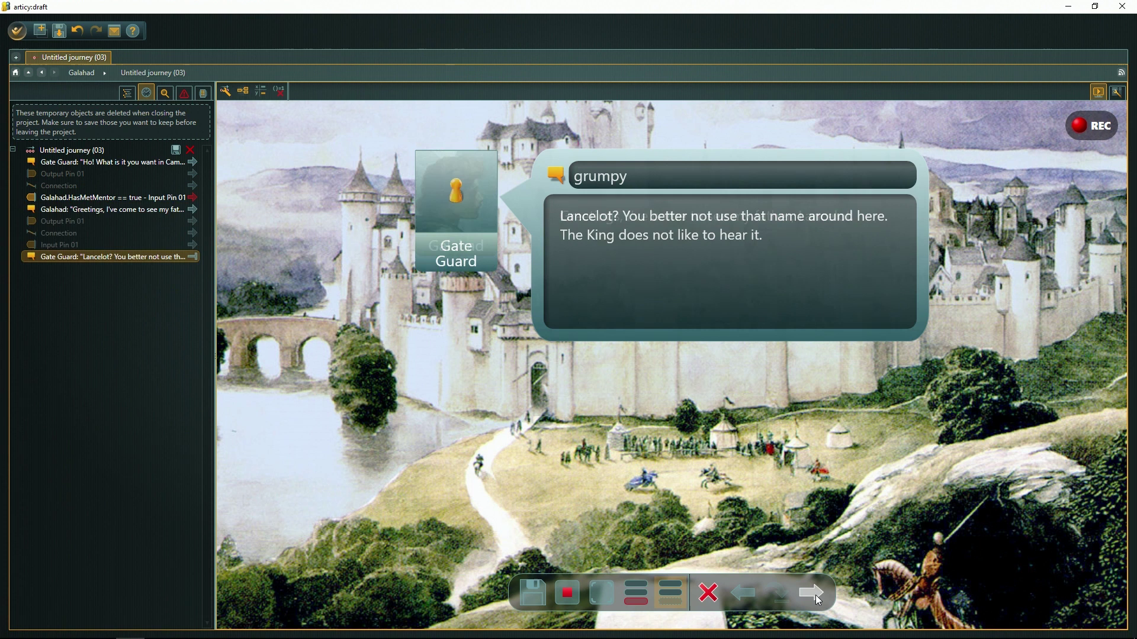
click(815, 595)
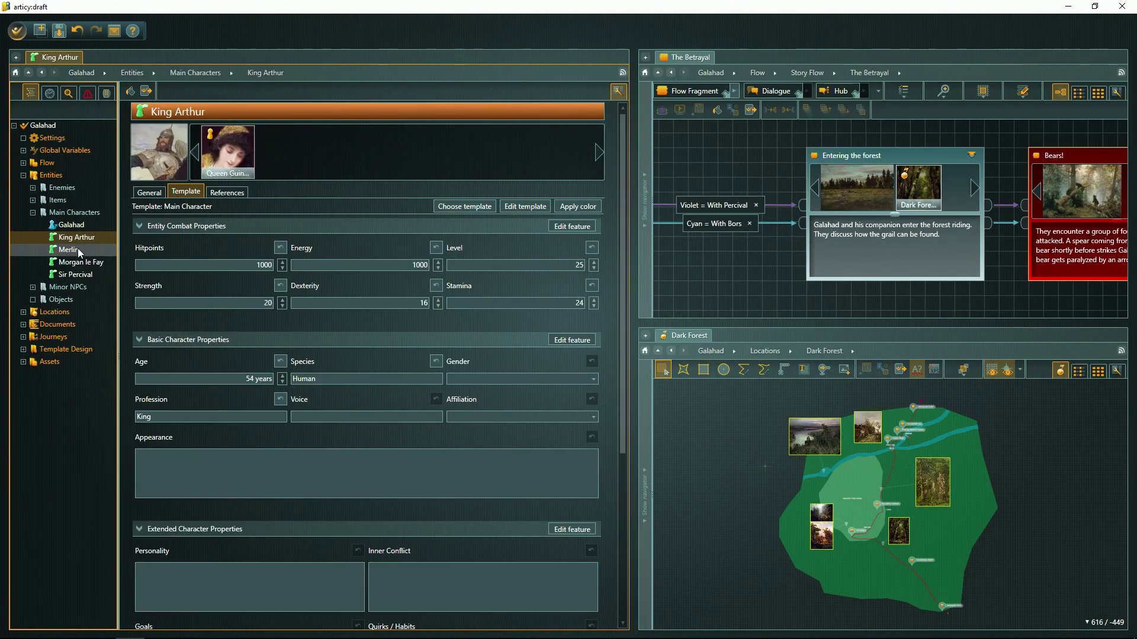
View the Merlin and Morgan le Fay entries, then drop the Bears! node onto the Dark Forest map.
click(79, 253)
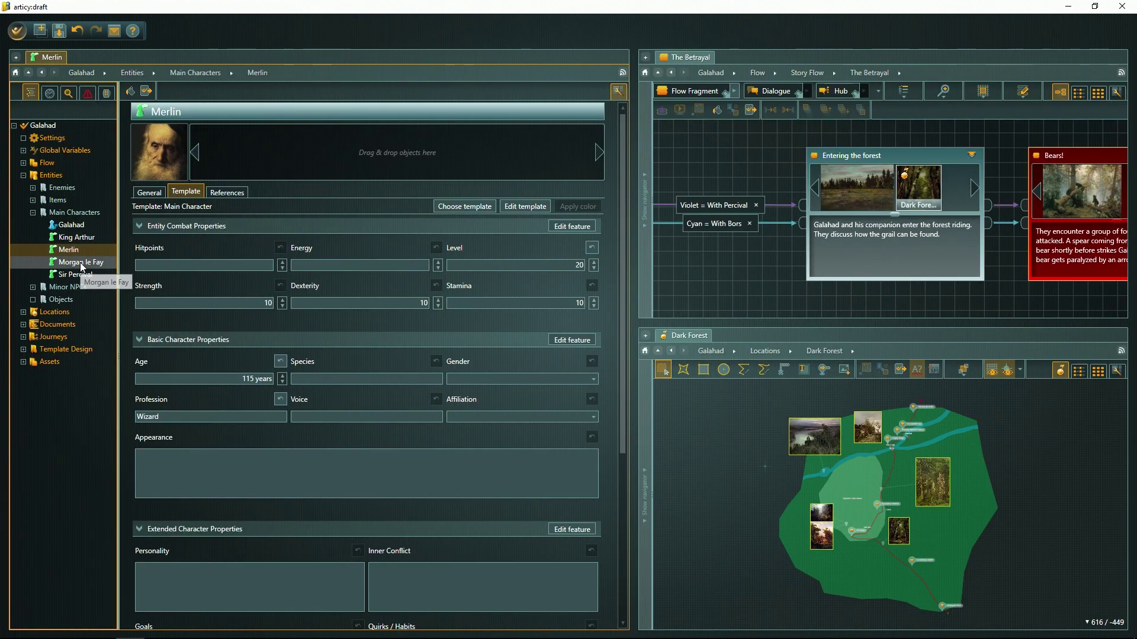
click(82, 264)
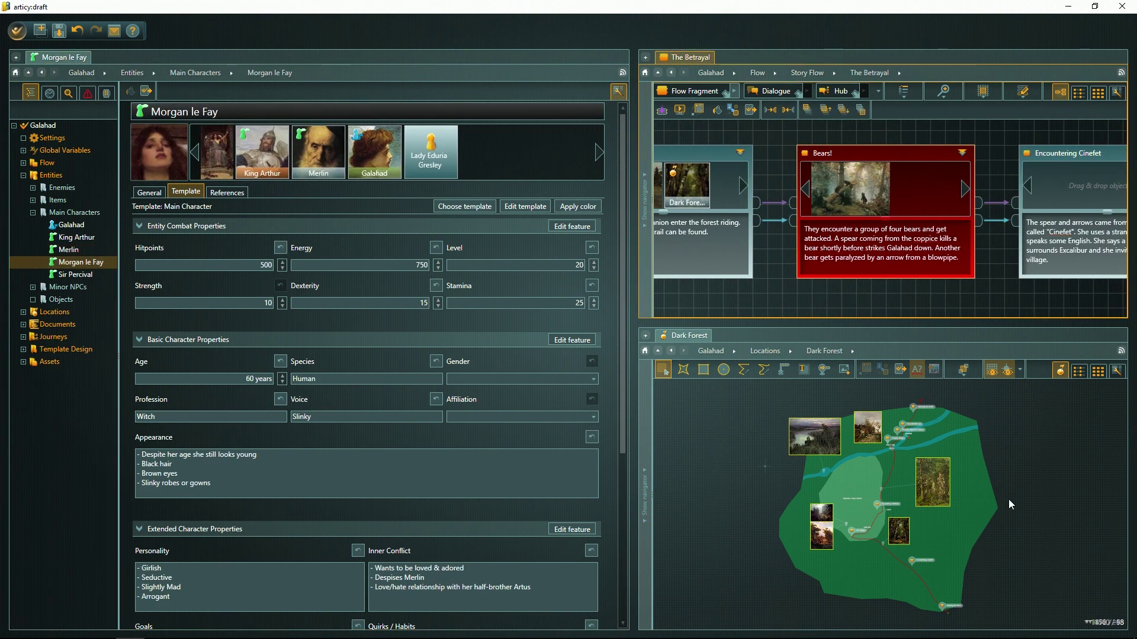
scroll(974, 586, up, 5)
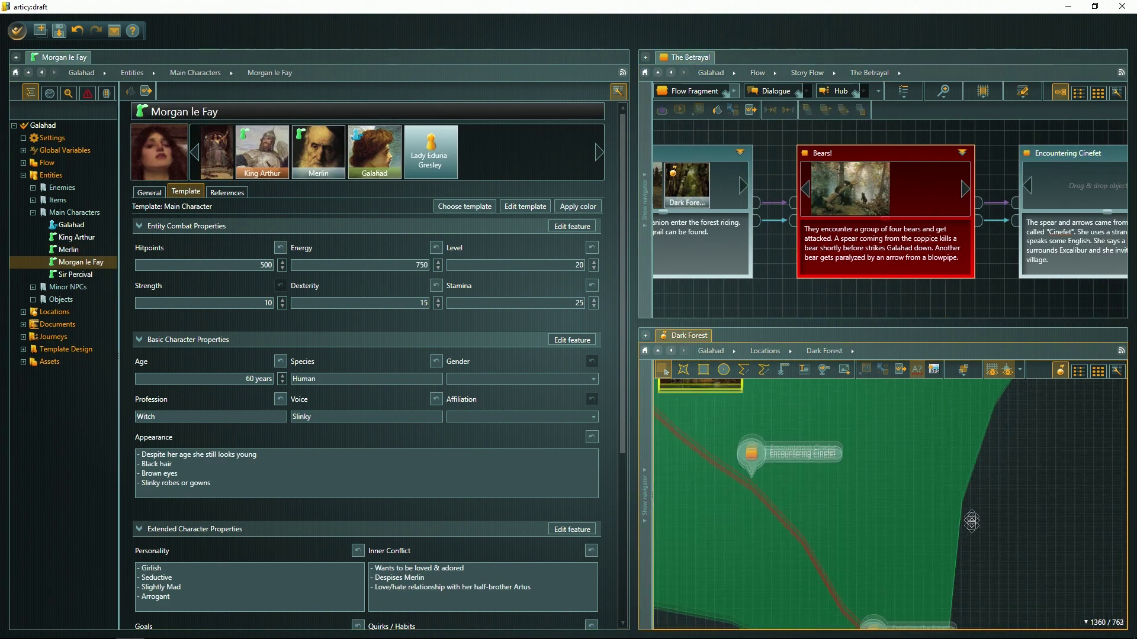
mouse_move(850, 155)
mouse_down()
mouse_move(919, 420)
mouse_move(821, 474)
mouse_up()
scroll(819, 467, up, 3)
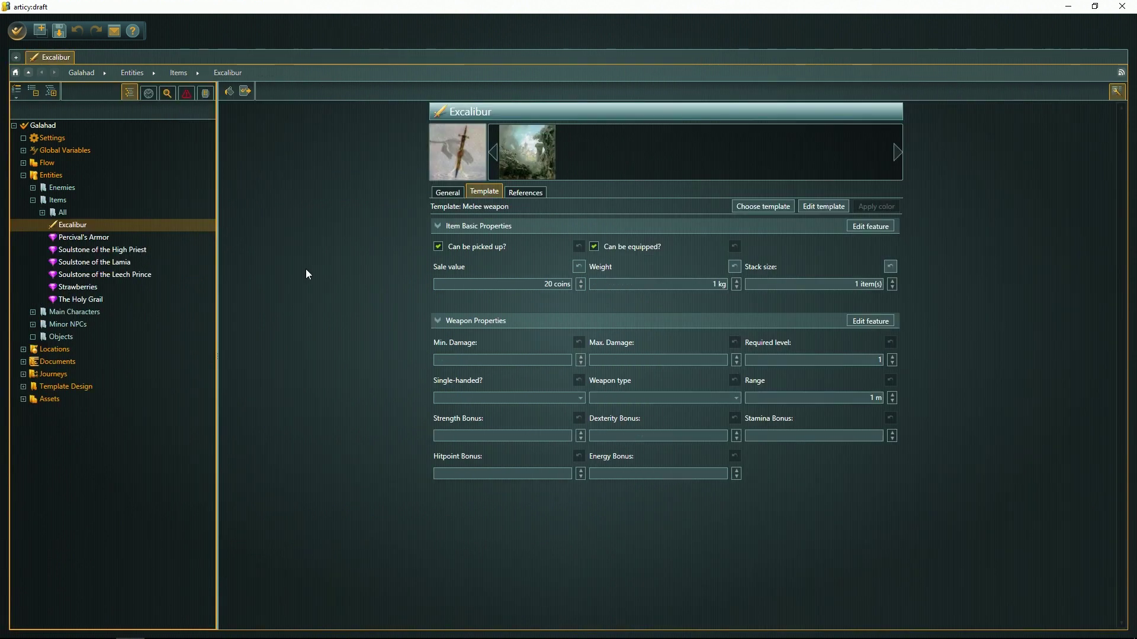
Add a Boolean property named 'Is droppable?' beside Stack size in Item Basic Properties.
click(868, 229)
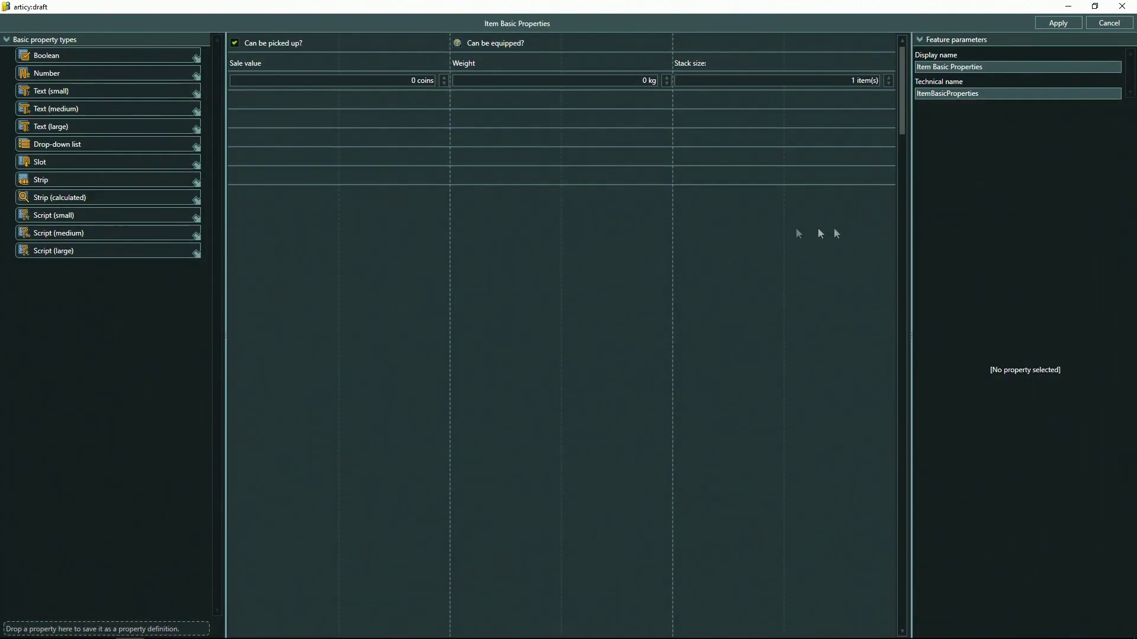
drag(31, 61, 696, 51)
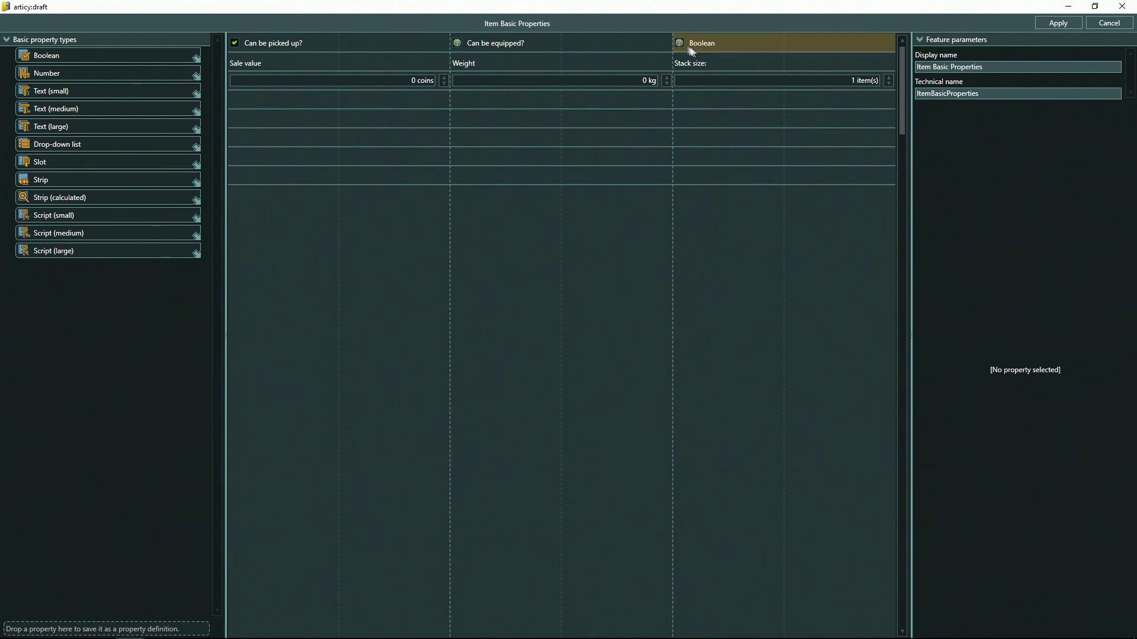
double_click(959, 134)
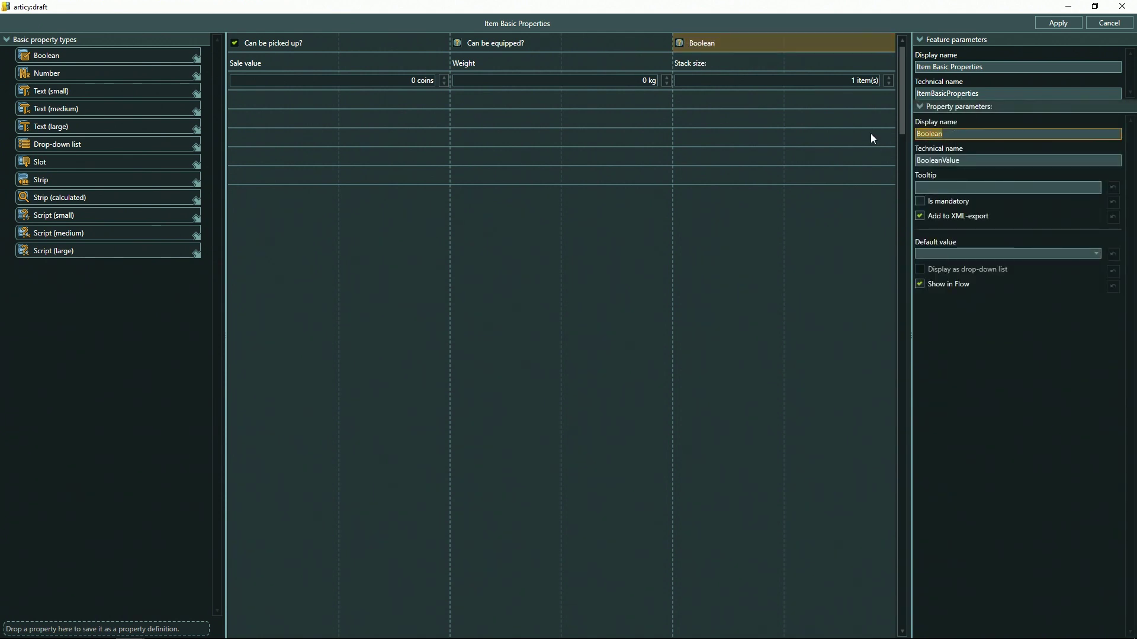
text(Is droppable?)
key(Tab)
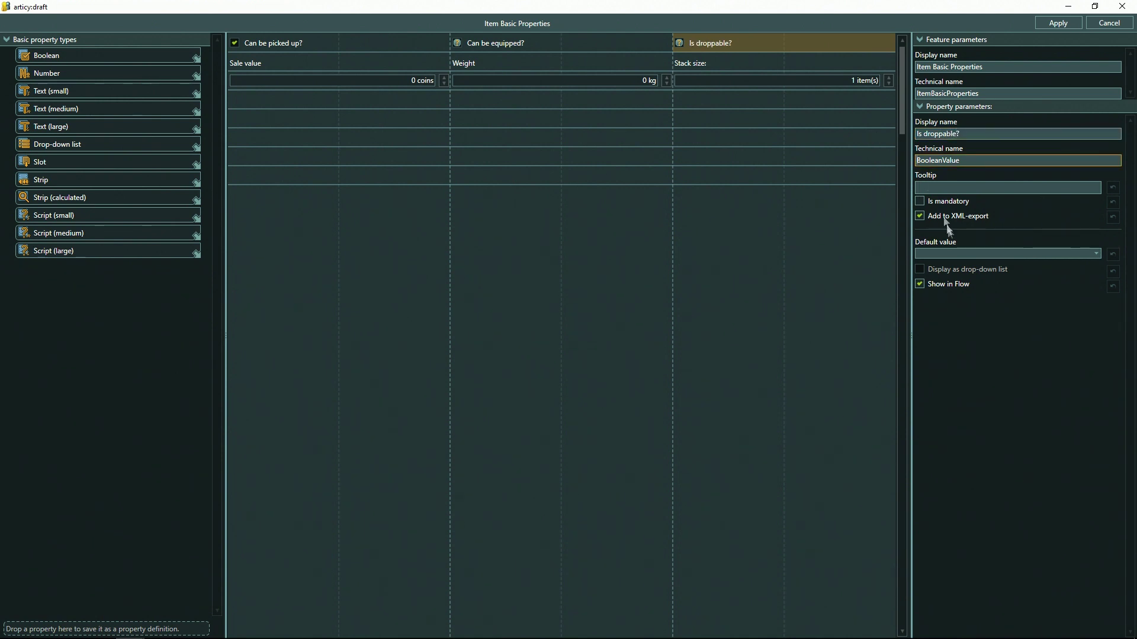
Set its default value to True and apply the template change.
click(950, 255)
click(936, 278)
click(1057, 23)
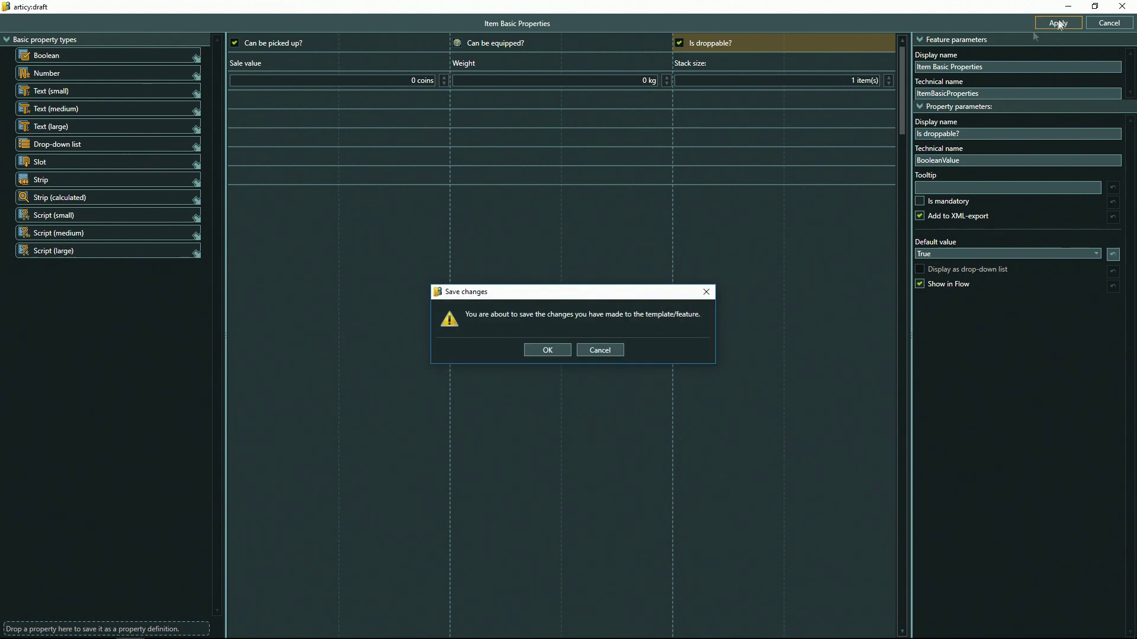
click(566, 353)
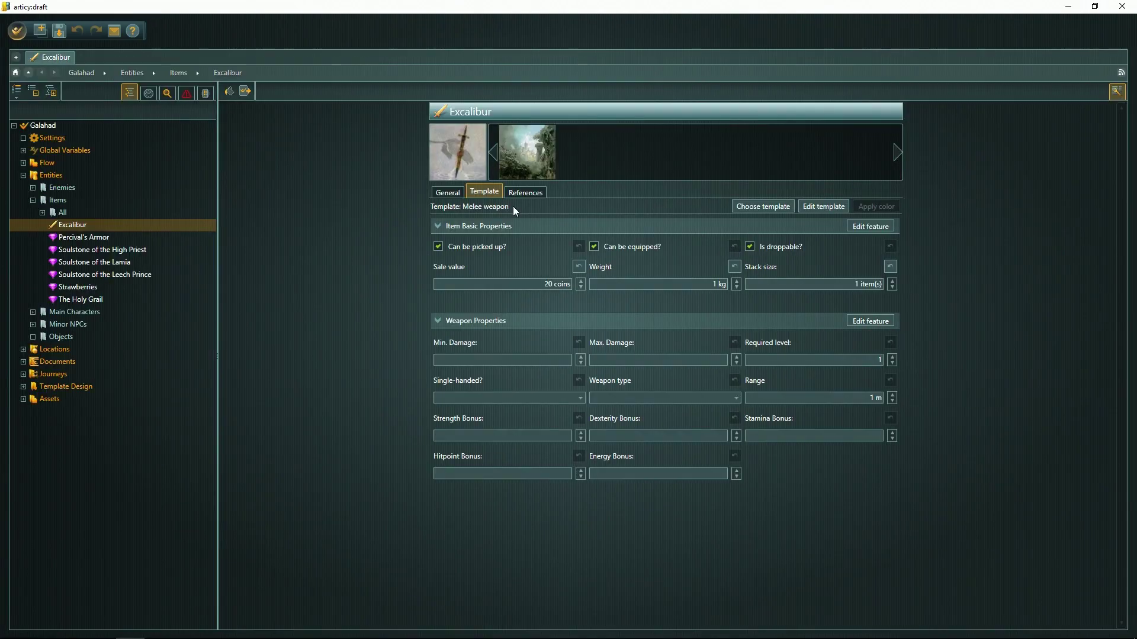
Untick Is droppable? on Excalibur's Template tab.
click(751, 247)
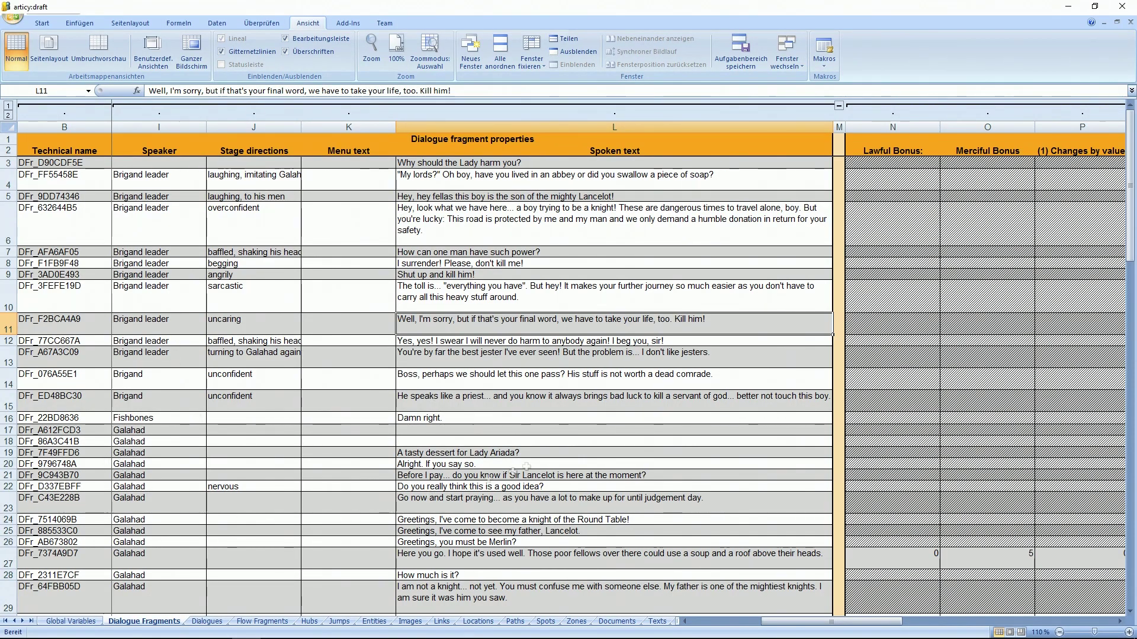
Switch to the Entities sheet and select Excalibur's row 9.
scroll(570, 308, down, 4)
scroll(570, 314, up, 3)
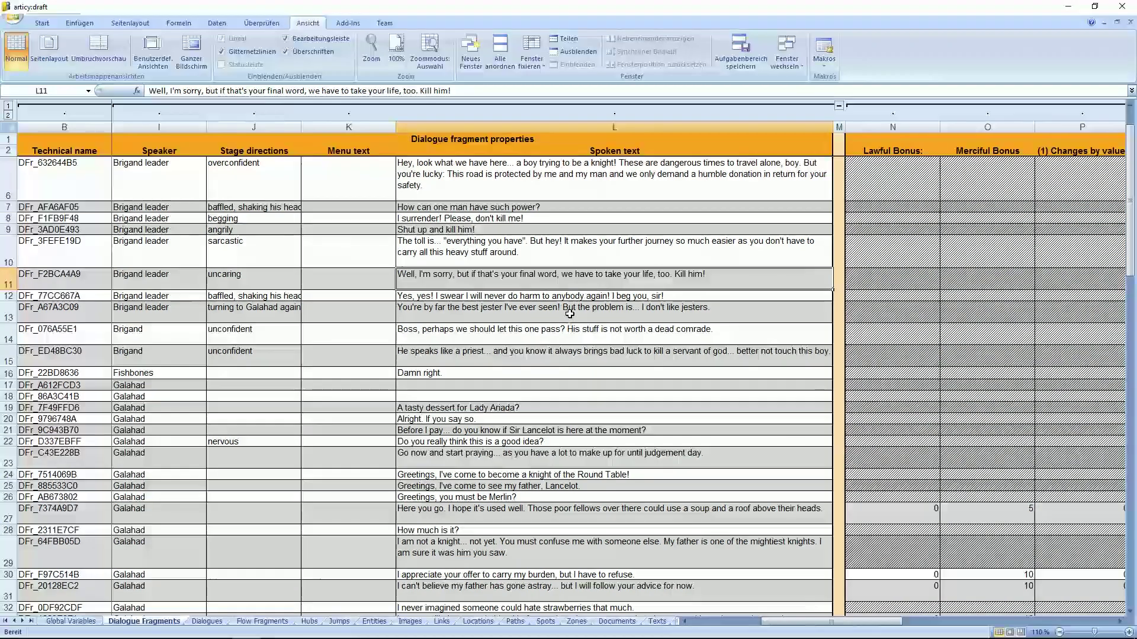
click(375, 621)
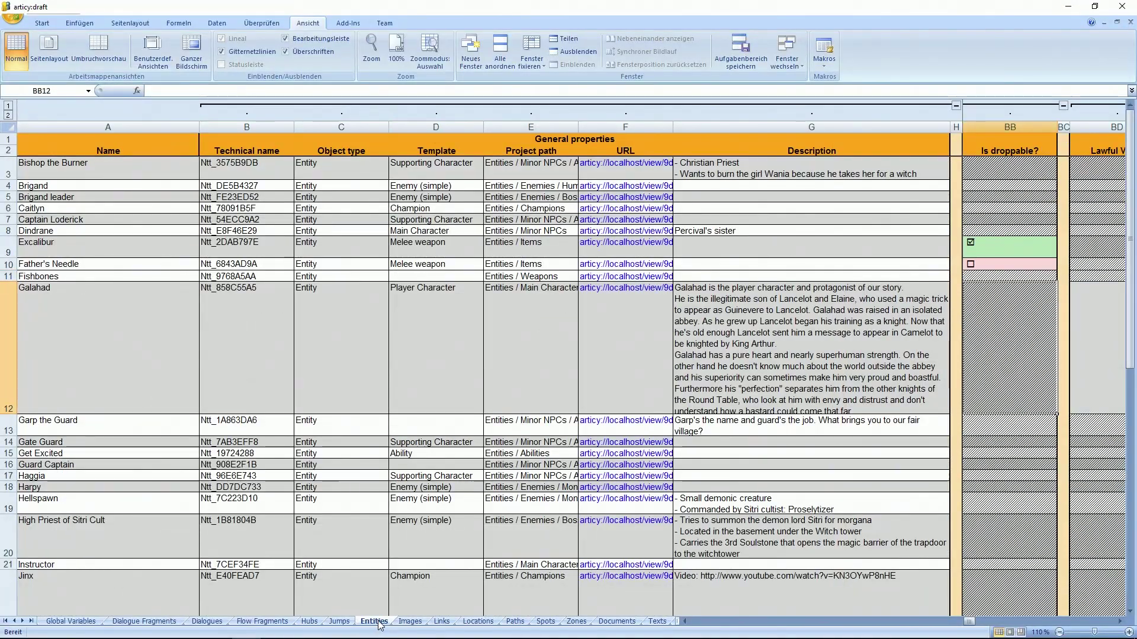
click(5, 251)
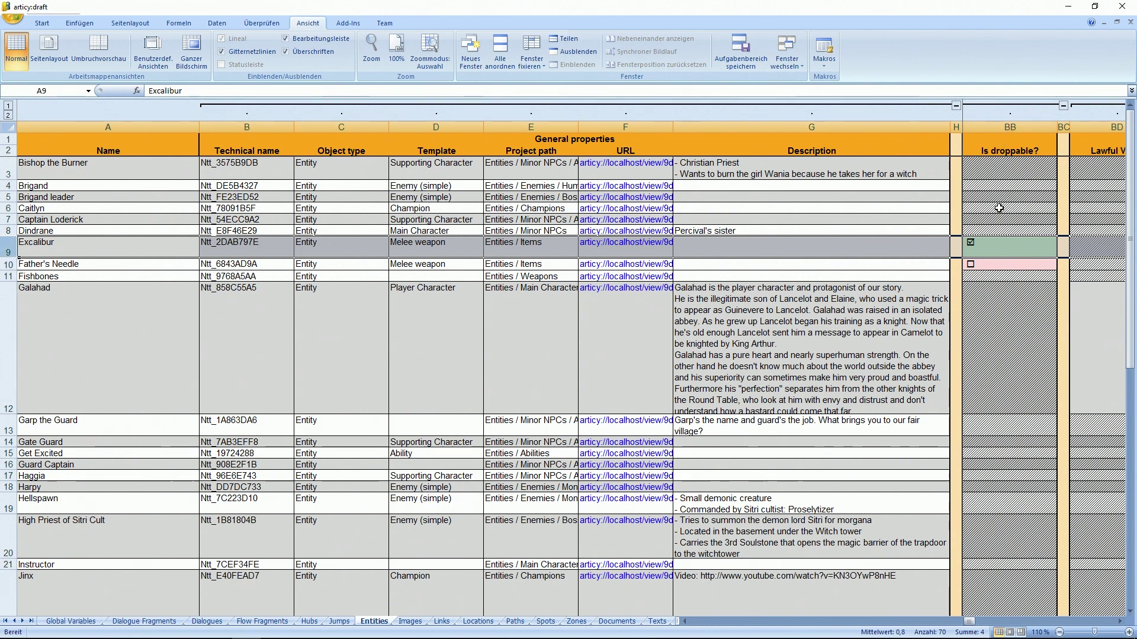
Review the exported At the Gate and Camelot Word documents.
mouse_move(197, 636)
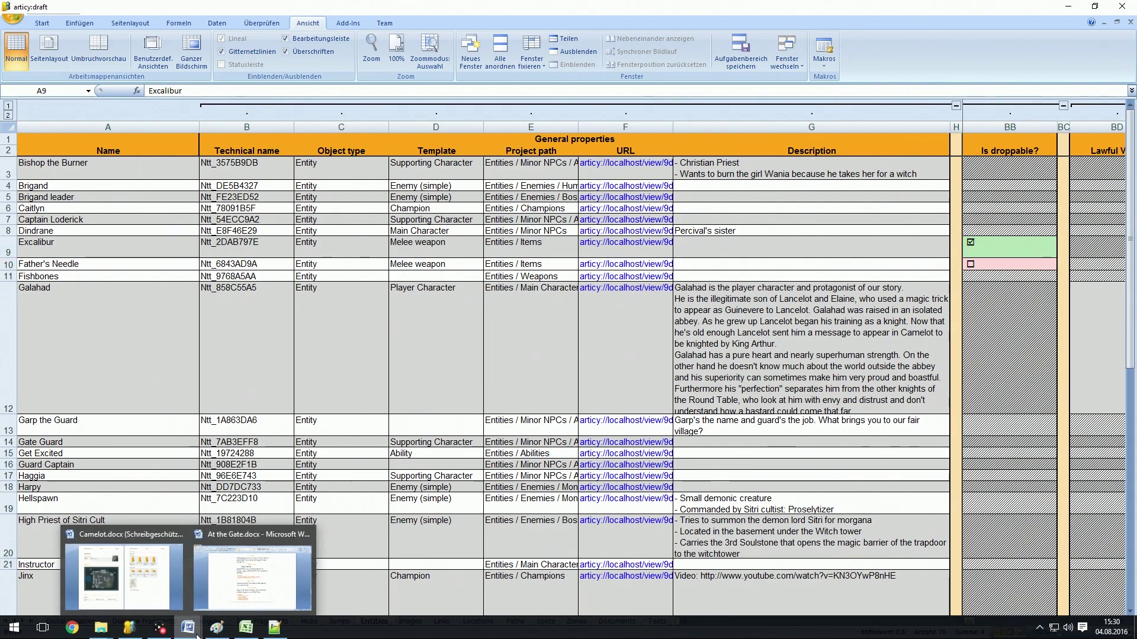
click(252, 577)
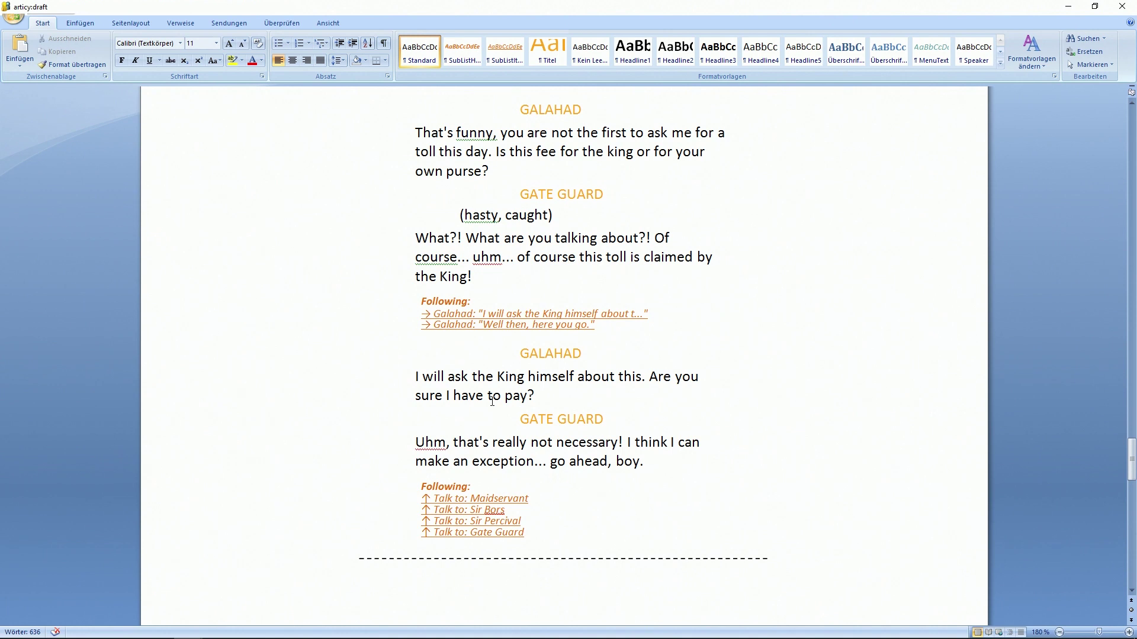
mouse_move(187, 627)
click(139, 579)
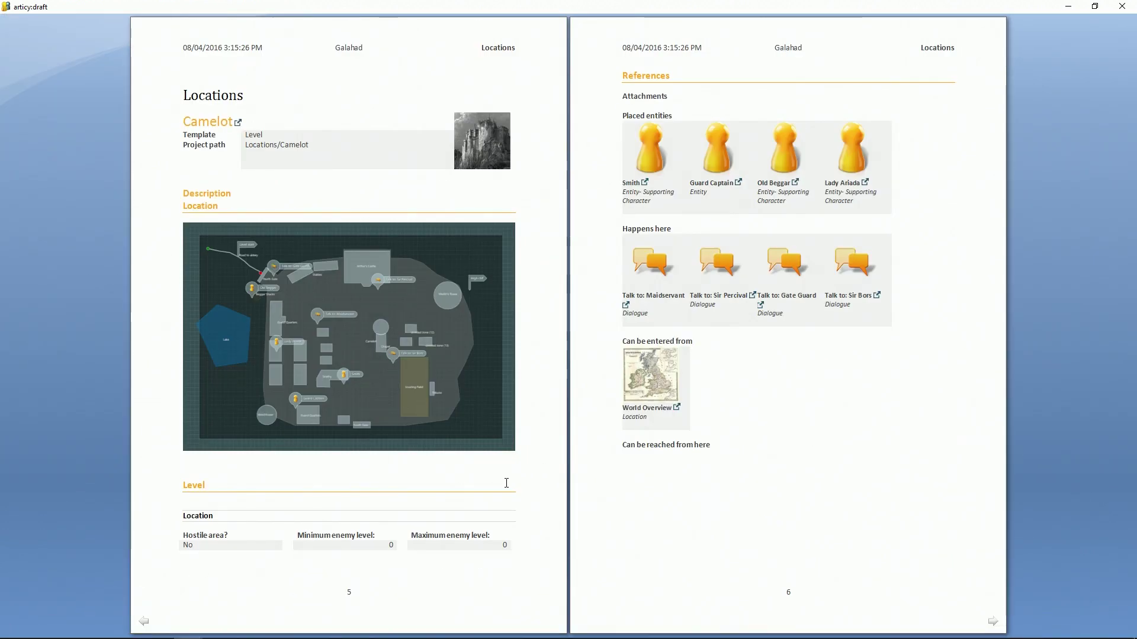
View the exported Camelot.jpg map image, then the Galahad.xml export.
click(227, 632)
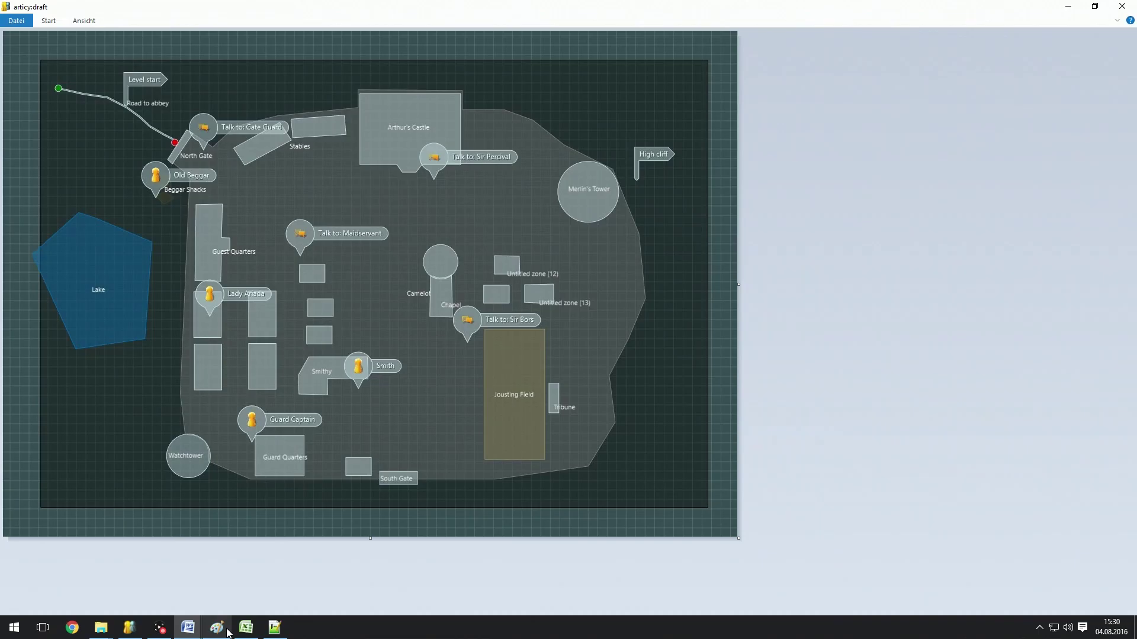
mouse_move(212, 630)
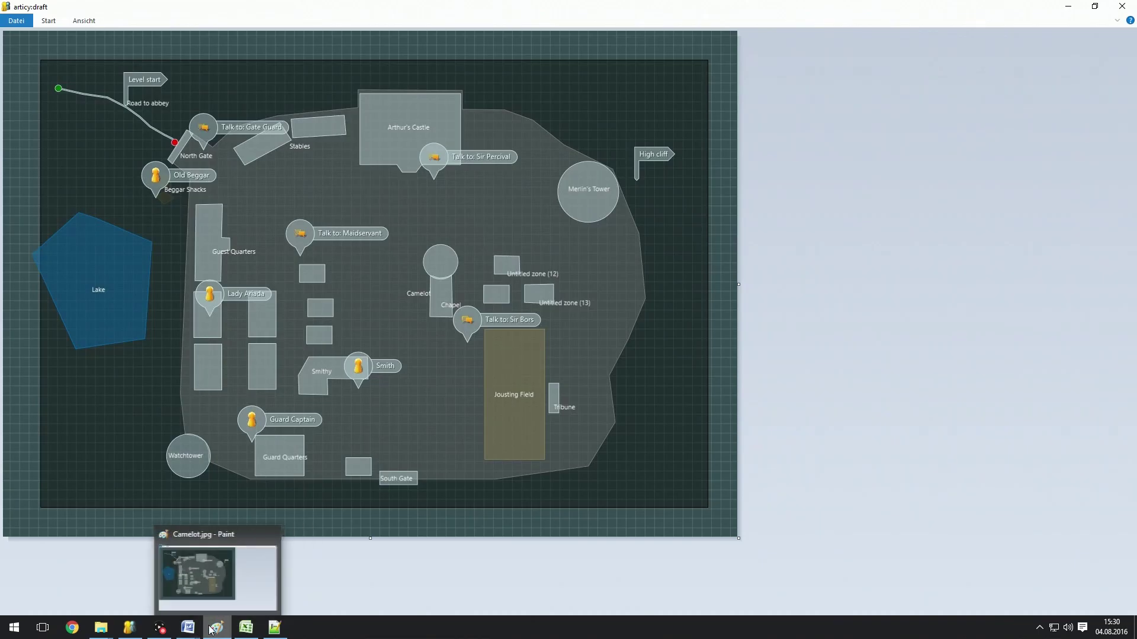
click(278, 630)
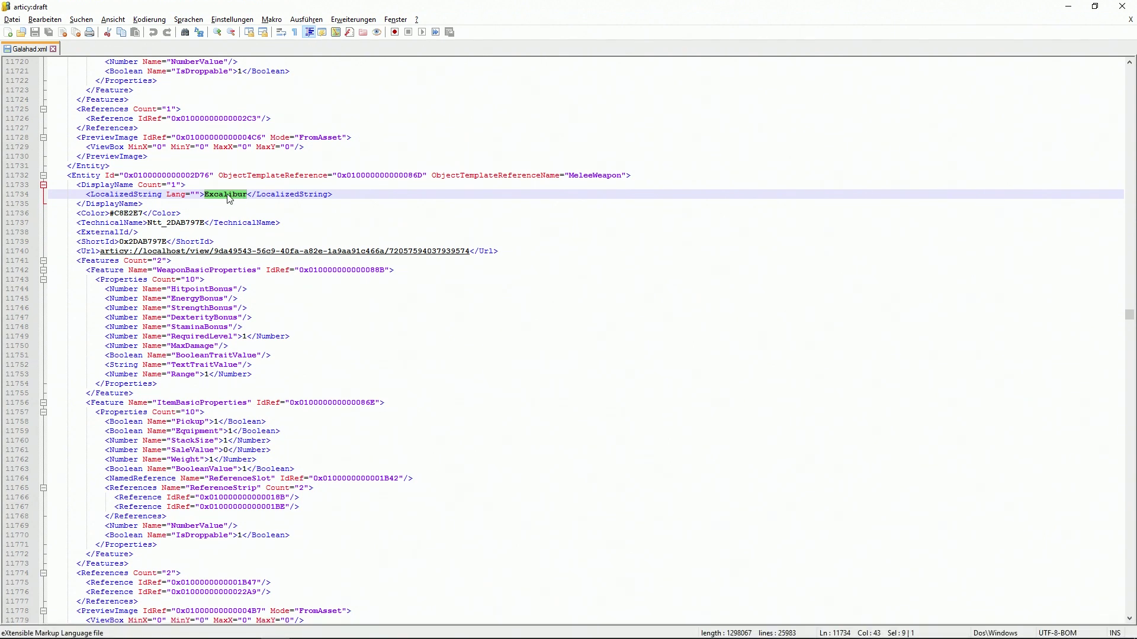
Select Excalibur's IsDroppable entry on line 11770 and highlight every IsDroppable occurrence in Galahad.xml.
key(ctrl+c)
drag(294, 536, 147, 536)
double_click(186, 537)
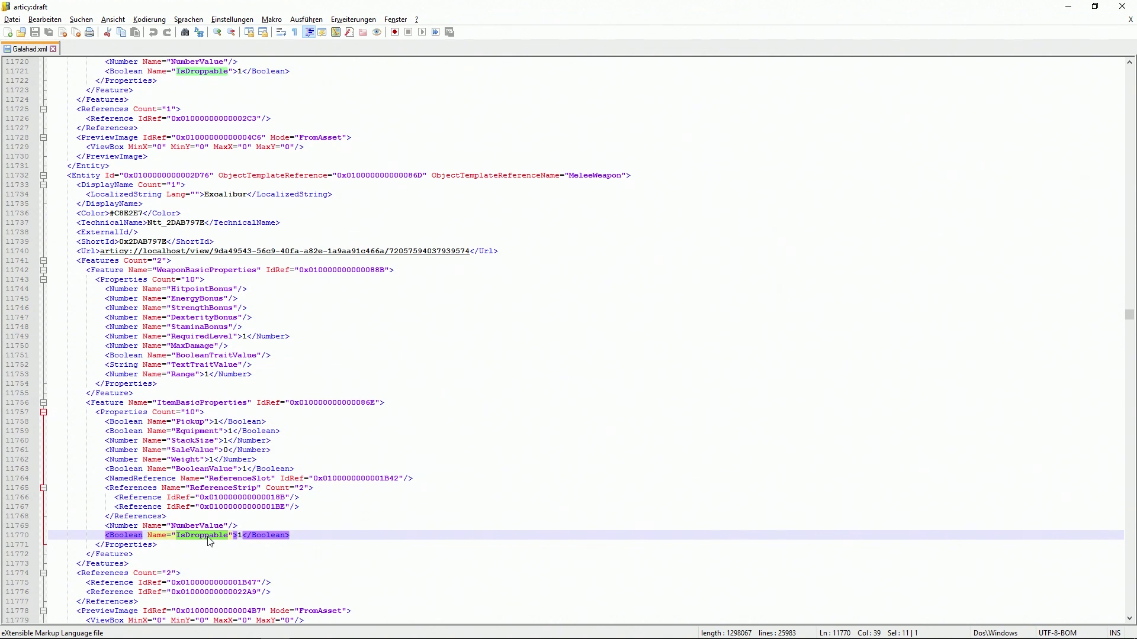